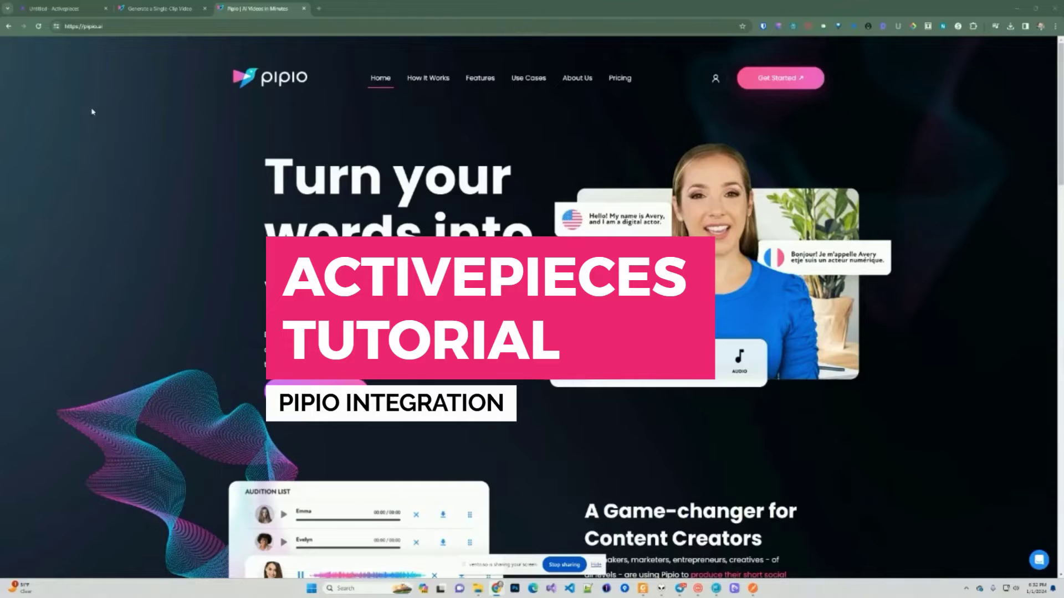
Look at the Retrieve a Video docs, then highlight the single-clip endpoint URL.
click(65, 9)
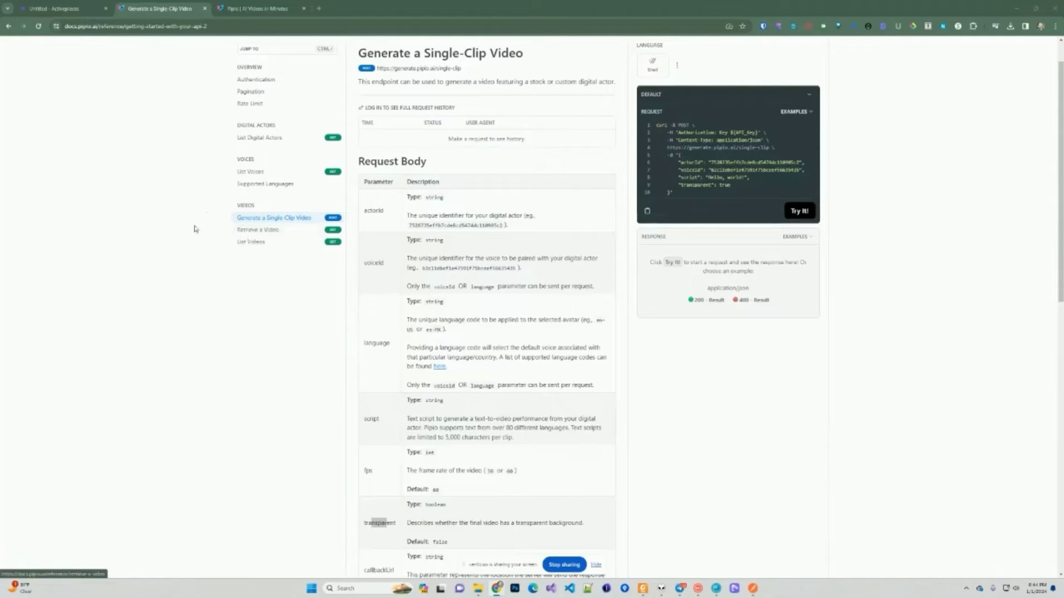
click(253, 230)
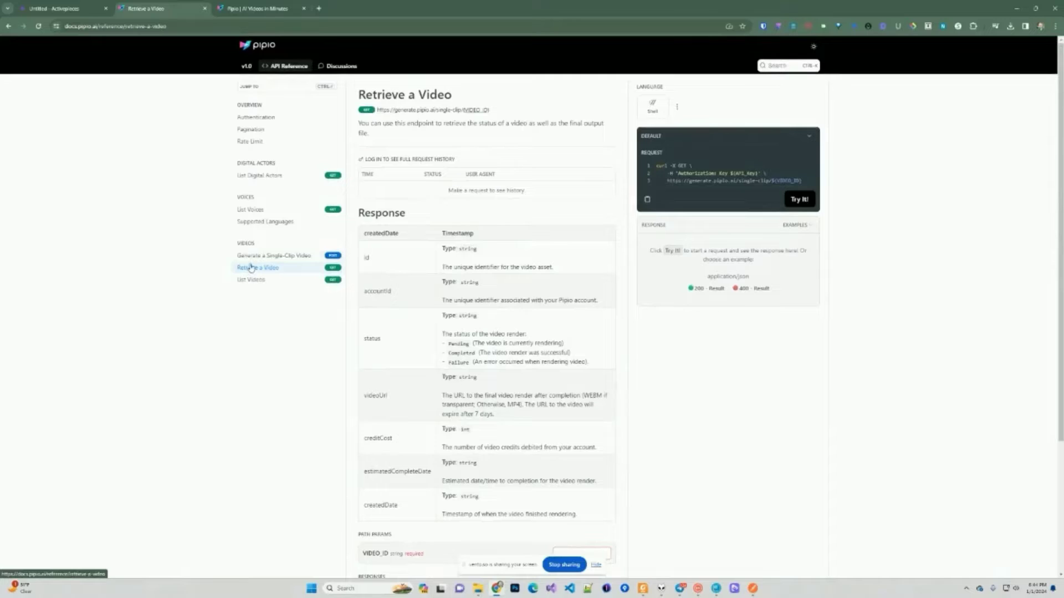
click(250, 256)
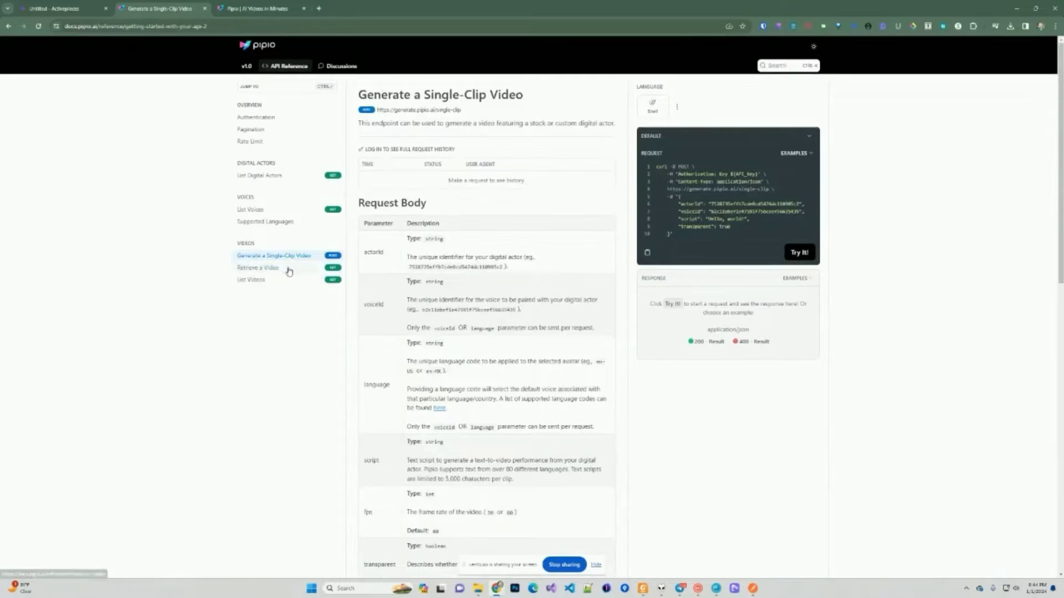
drag(464, 111, 377, 110)
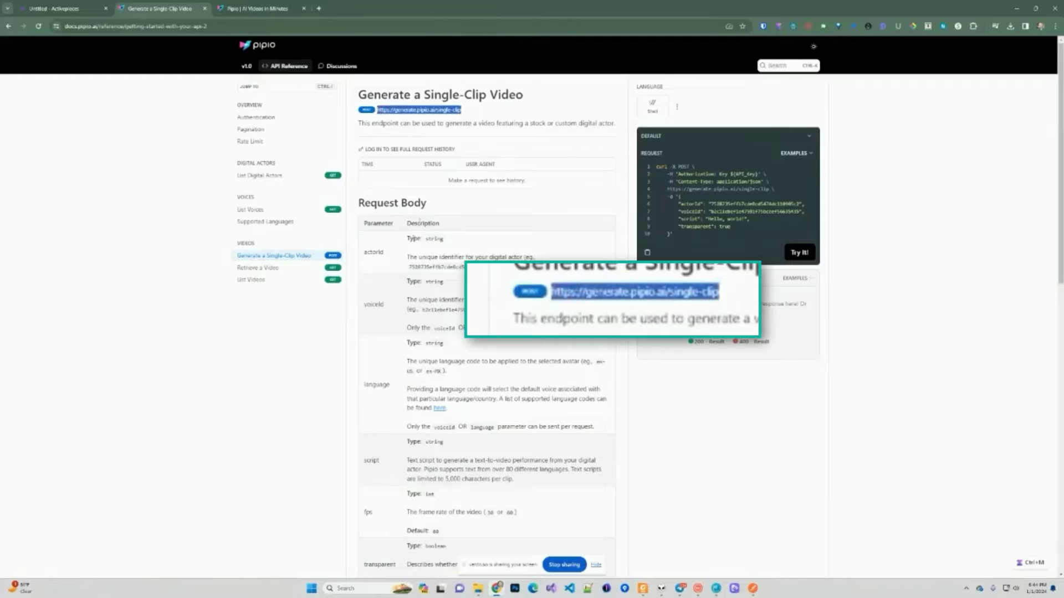
Check the Authentication page's Authorization header, then return to the Single-Clip Video reference.
click(257, 118)
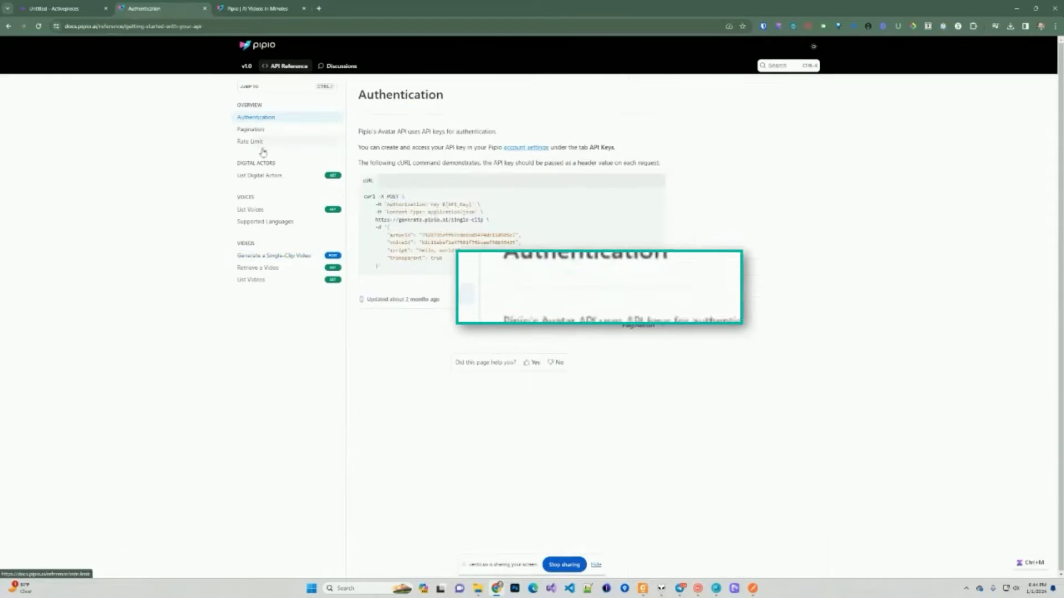
double_click(367, 95)
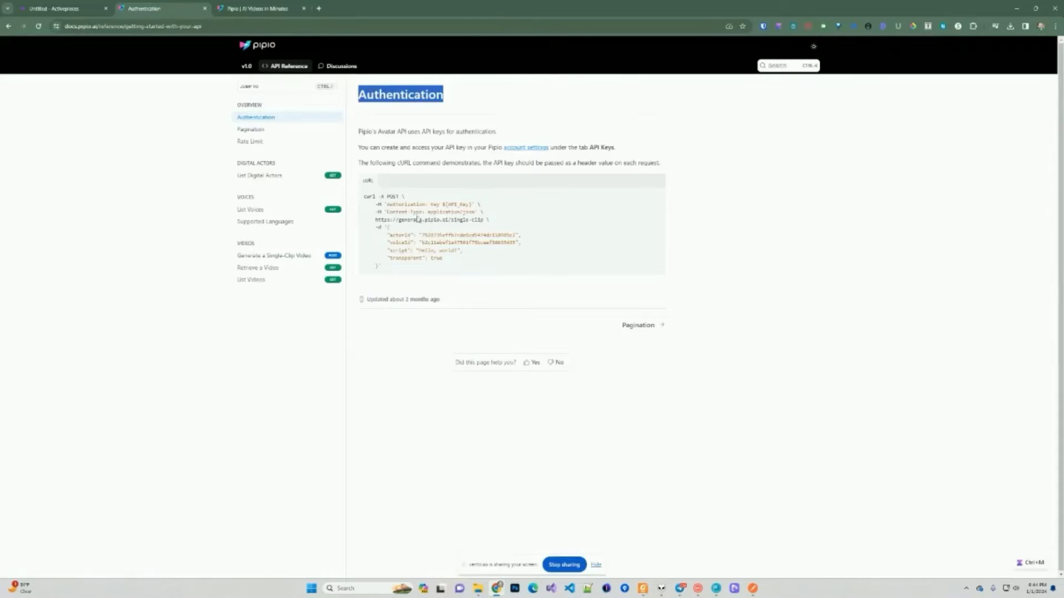
drag(386, 205, 425, 204)
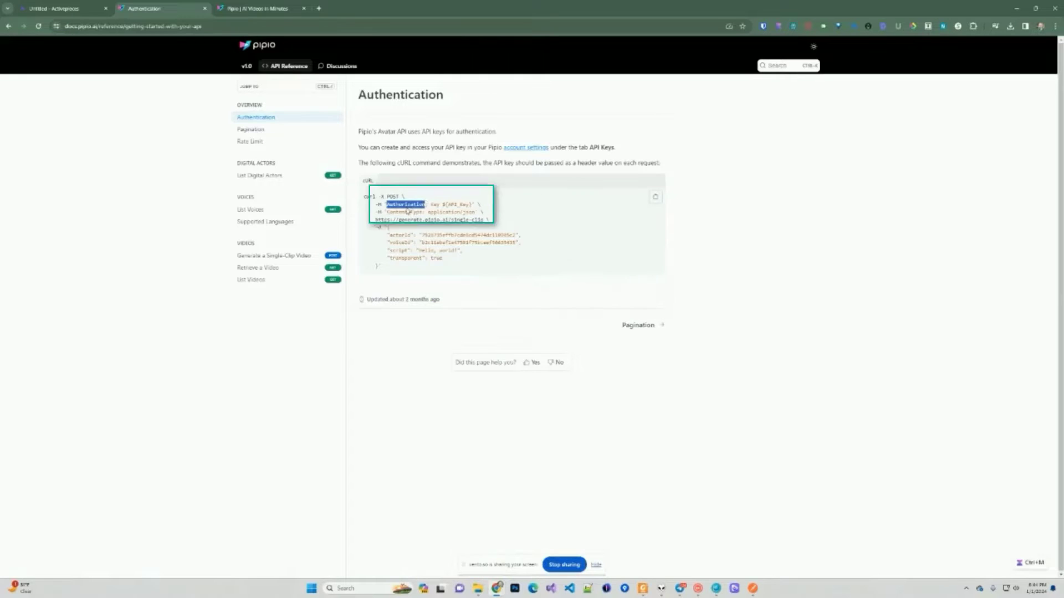
click(251, 258)
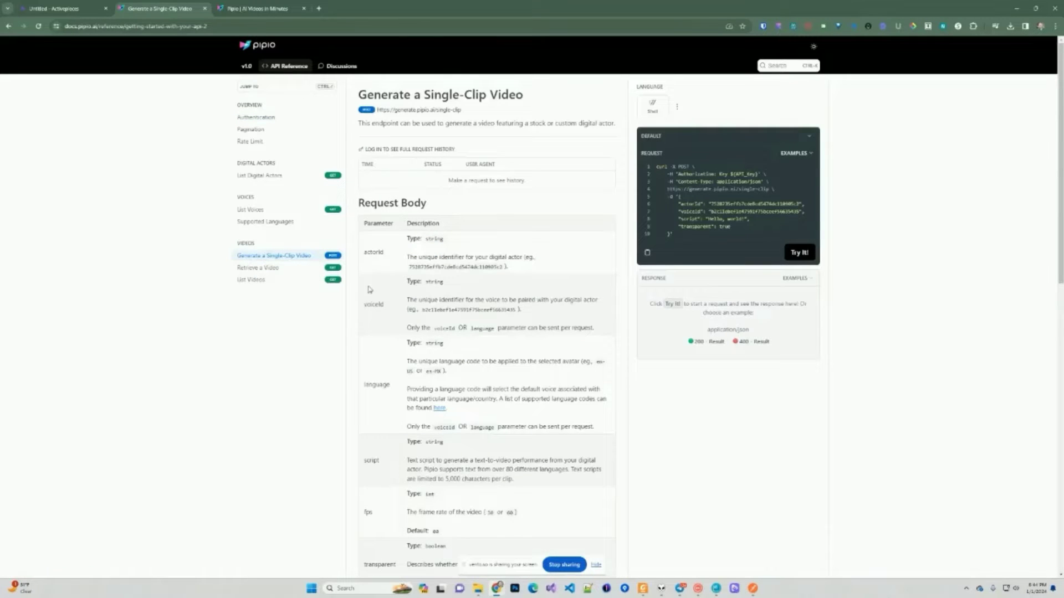
scroll(373, 355, down, 1)
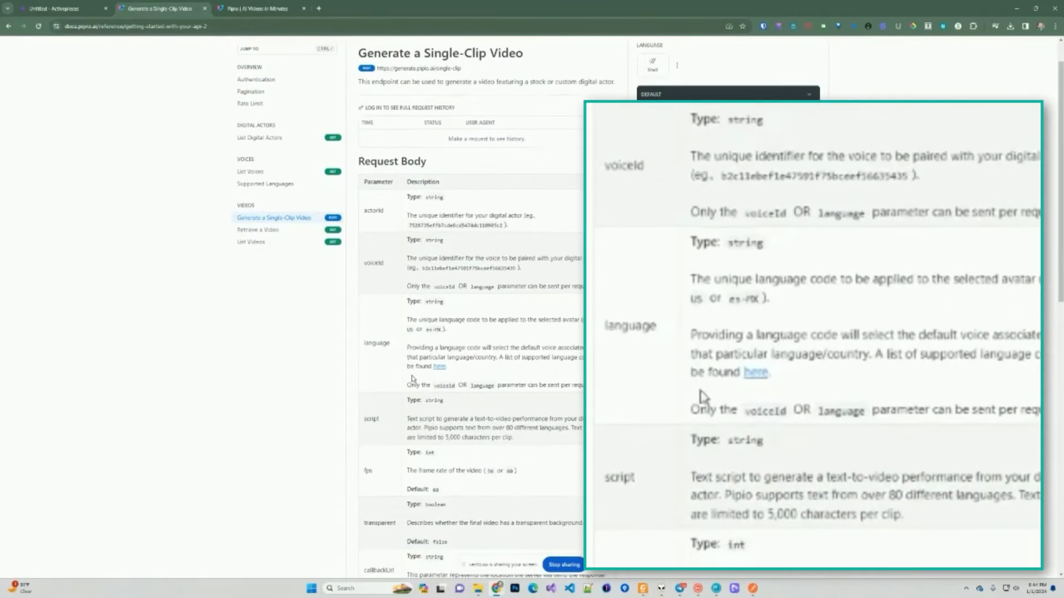
scroll(377, 420, down, 1)
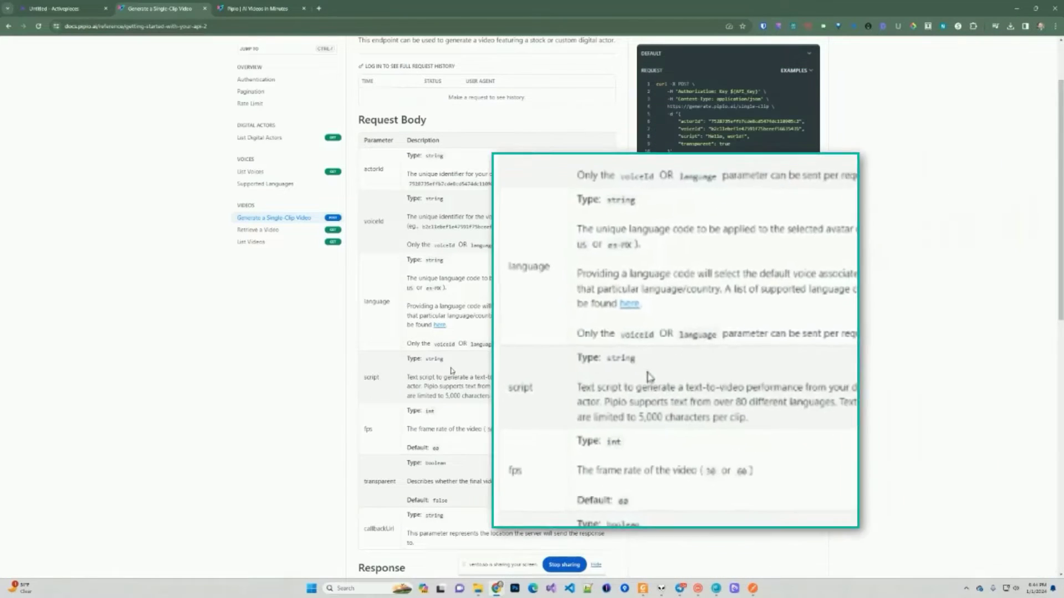
scroll(455, 370, down, 1)
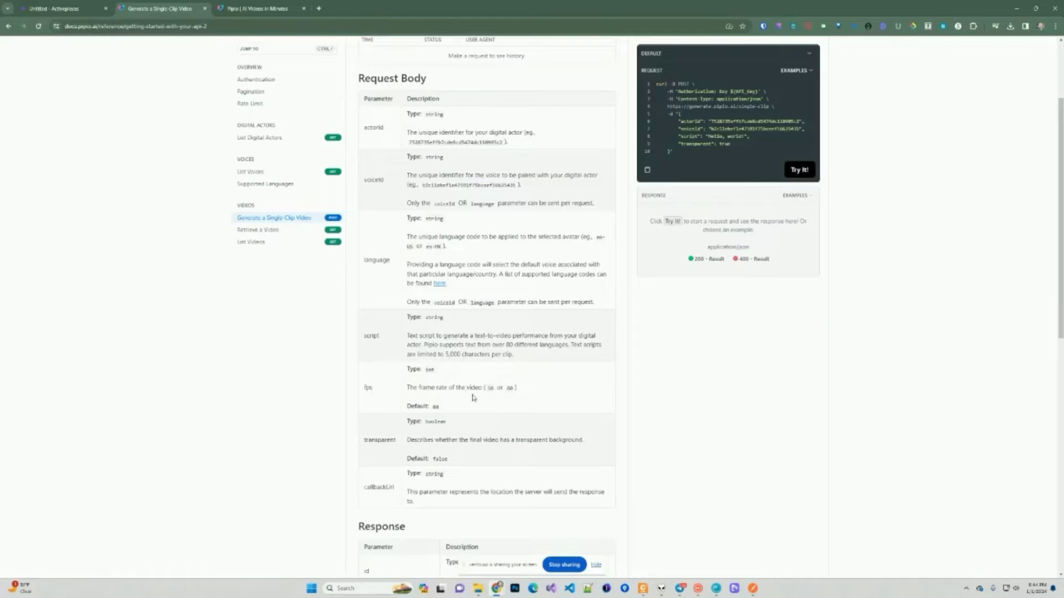
drag(440, 409, 437, 407)
key(ctrl+m)
scroll(380, 481, down, 6)
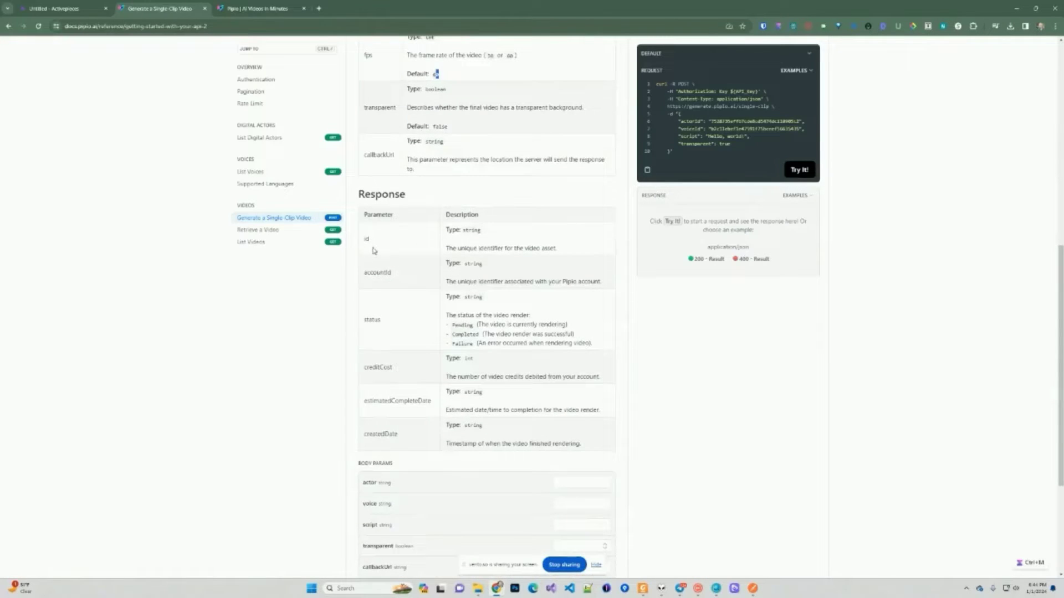
key(ctrl+m)
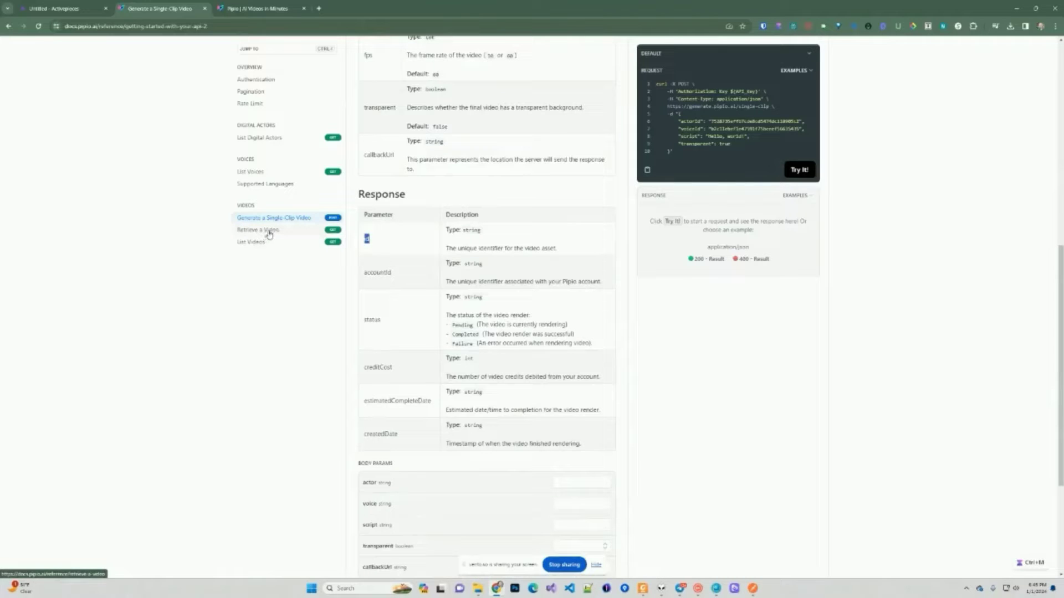
click(390, 243)
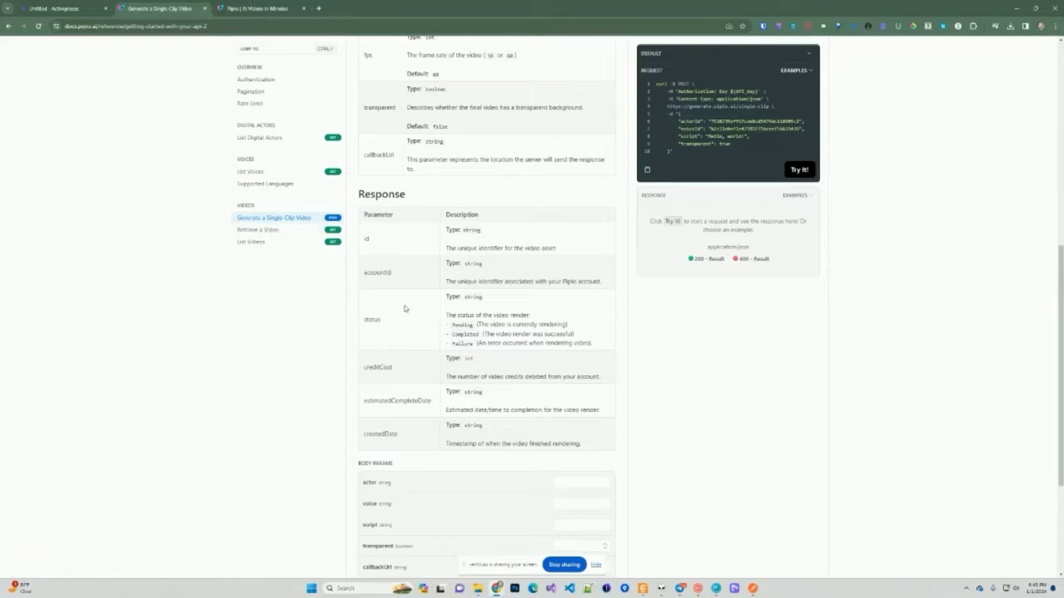
click(68, 11)
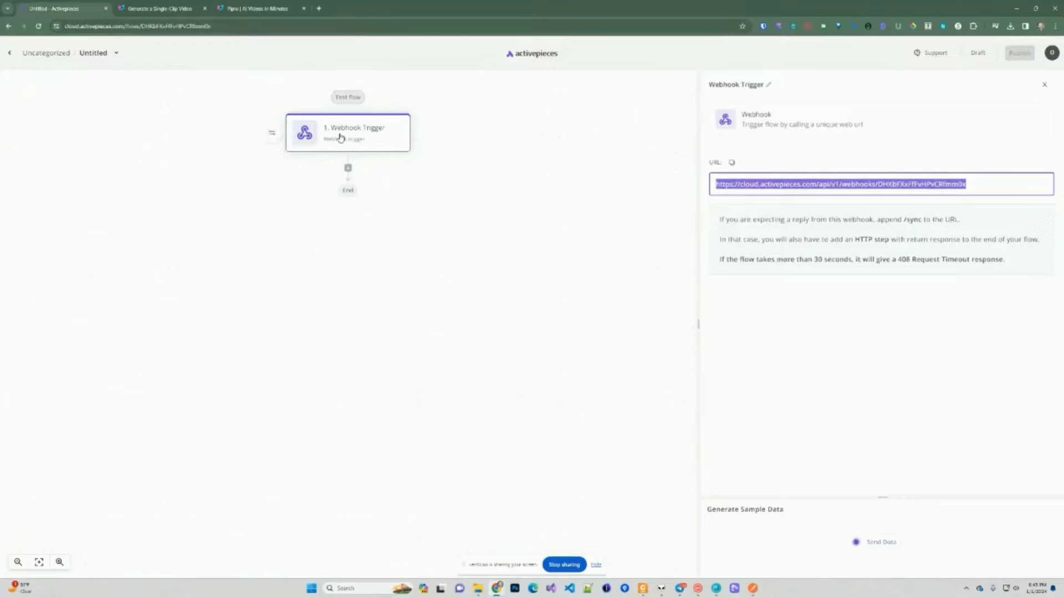
Re-pick Core > Webhook as the trigger and select its unique webhook URL.
click(419, 175)
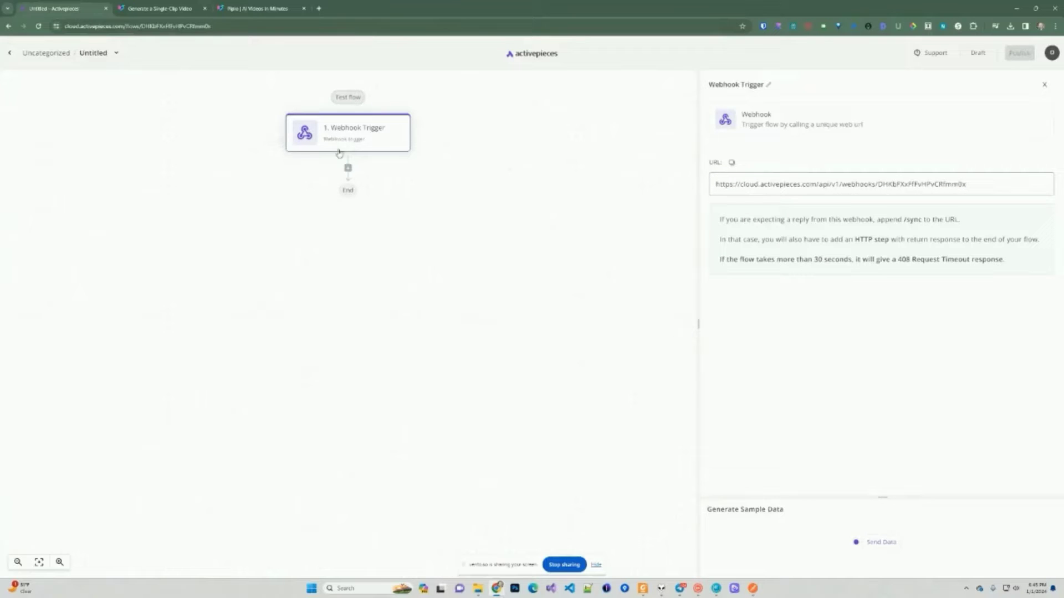
click(272, 132)
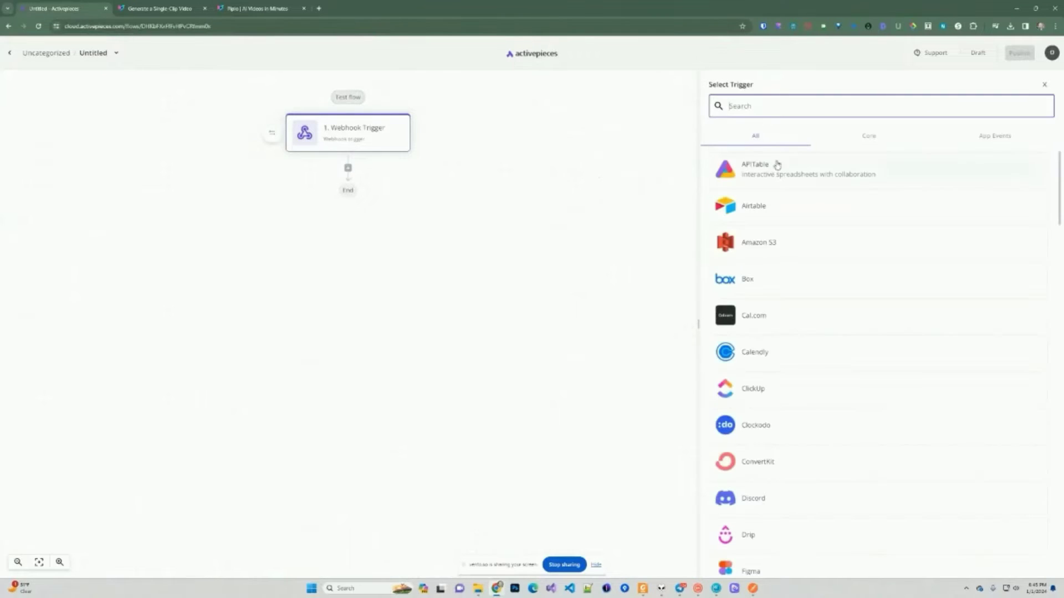
click(858, 143)
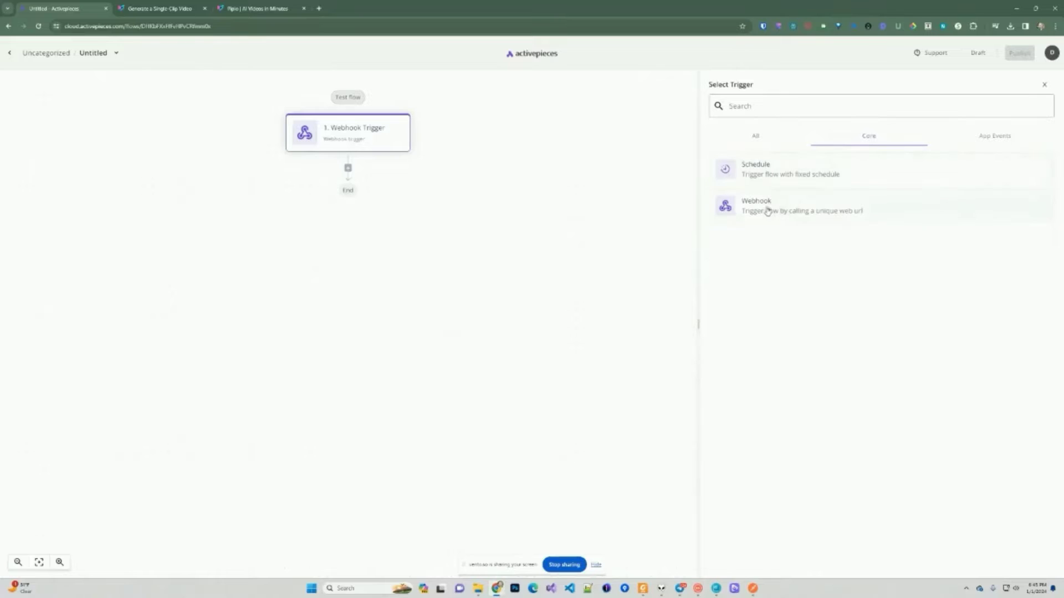
click(767, 211)
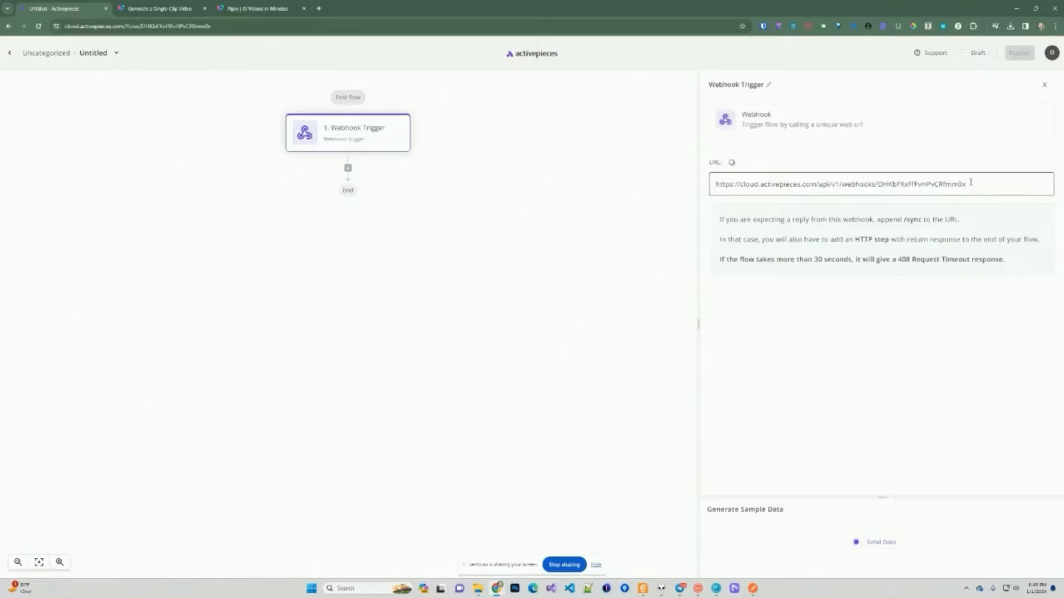
drag(971, 182, 712, 186)
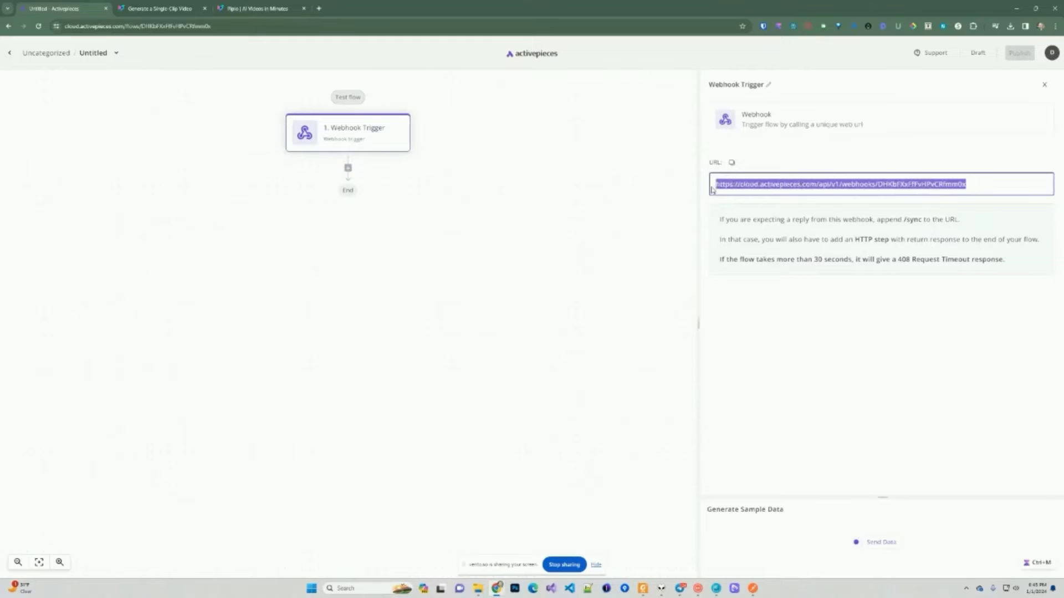
Copy the webhook URL and paste it as the Postman request URL.
right_click(759, 188)
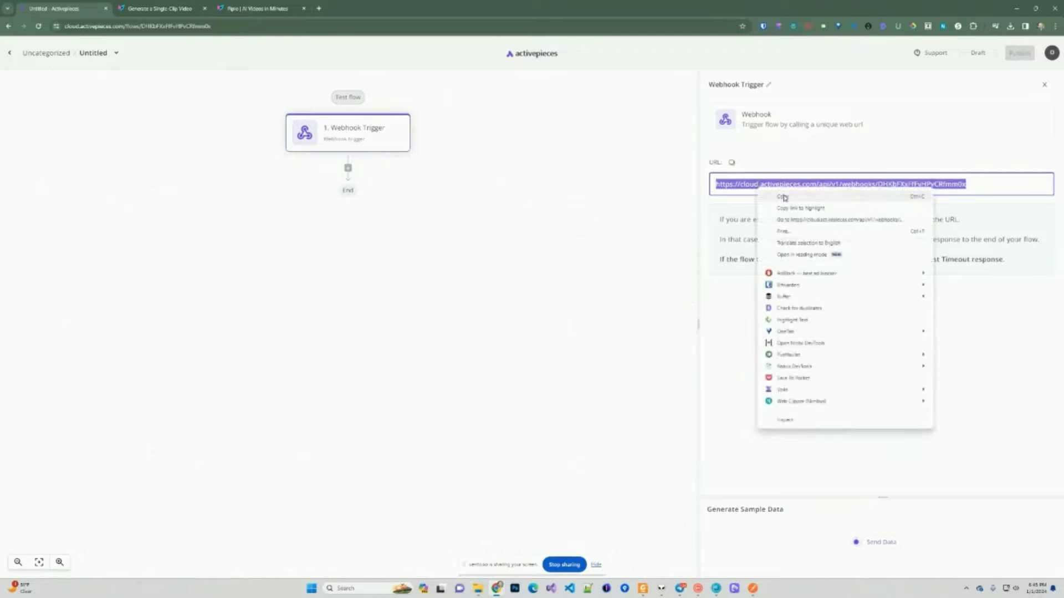
click(784, 197)
click(752, 589)
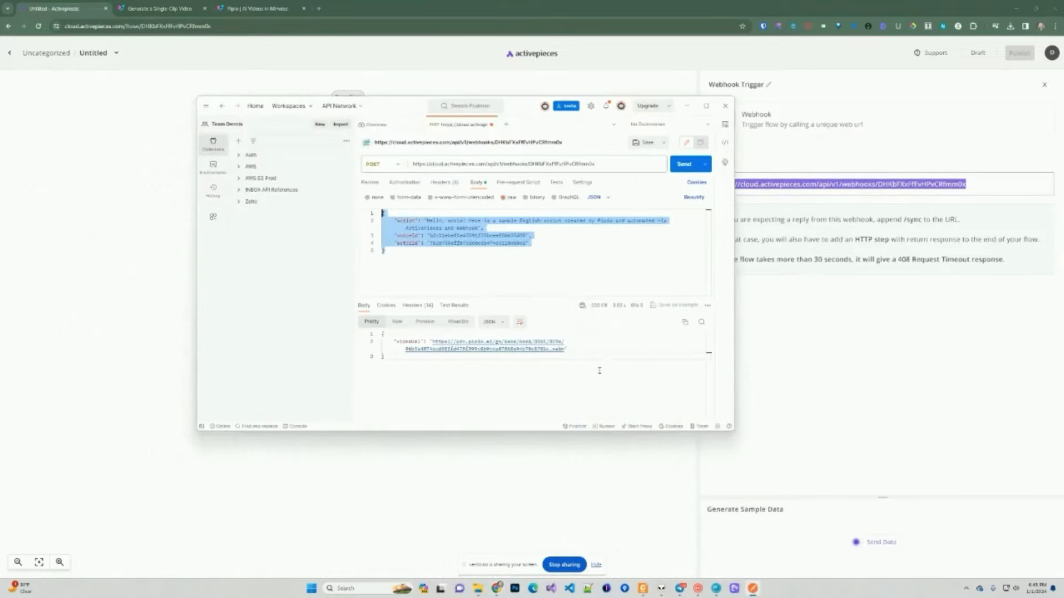
click(540, 288)
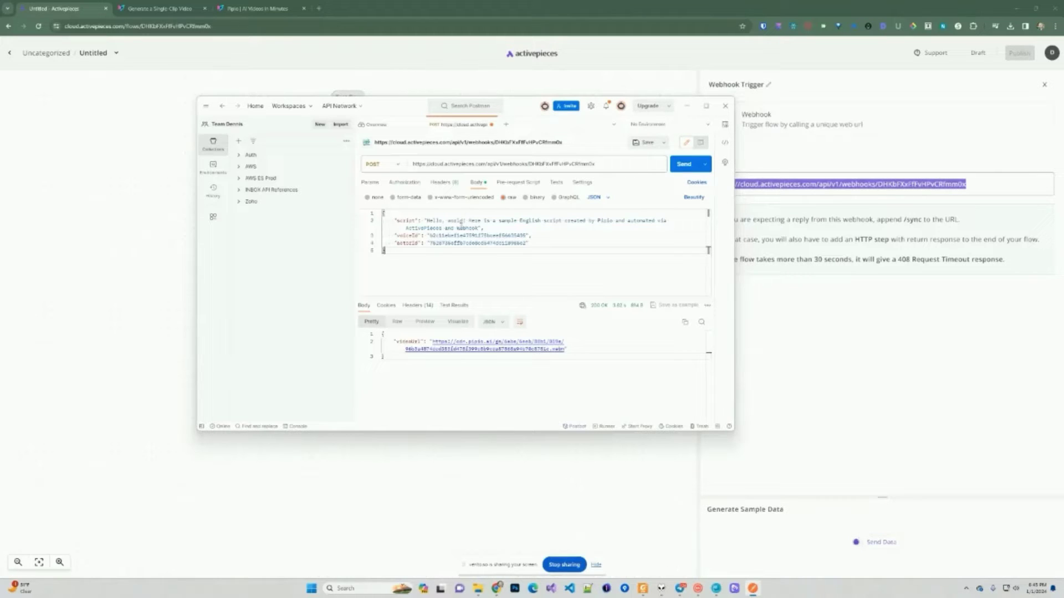
drag(444, 243, 382, 213)
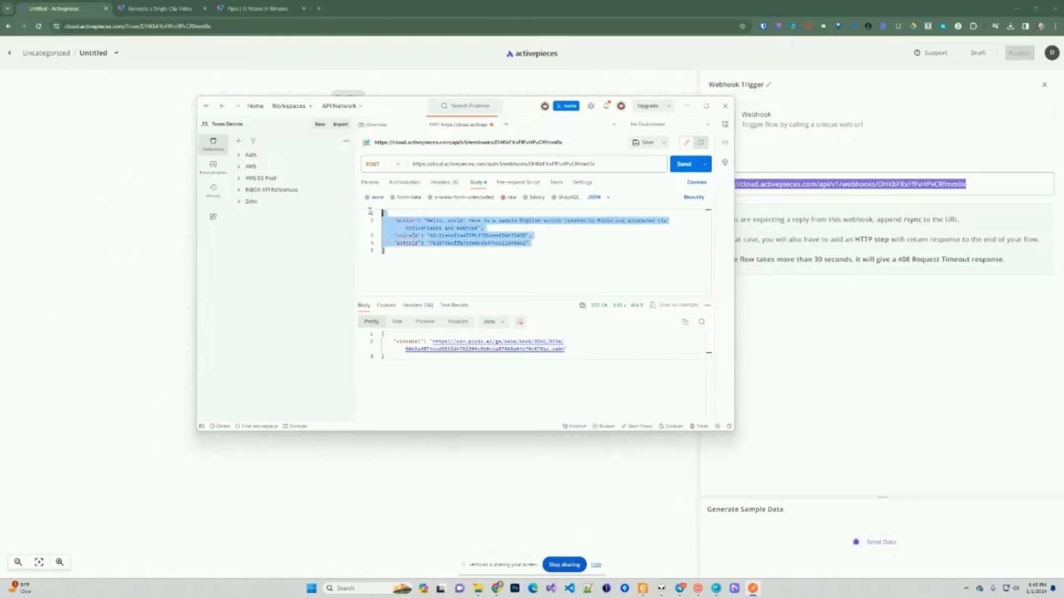
click(401, 221)
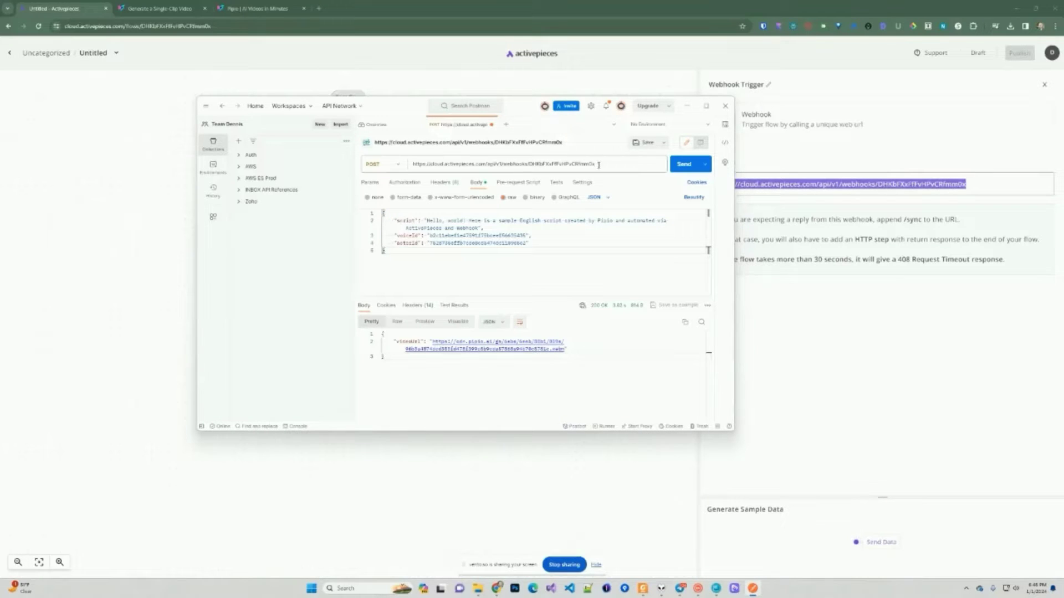
drag(599, 165, 413, 164)
right_click(491, 168)
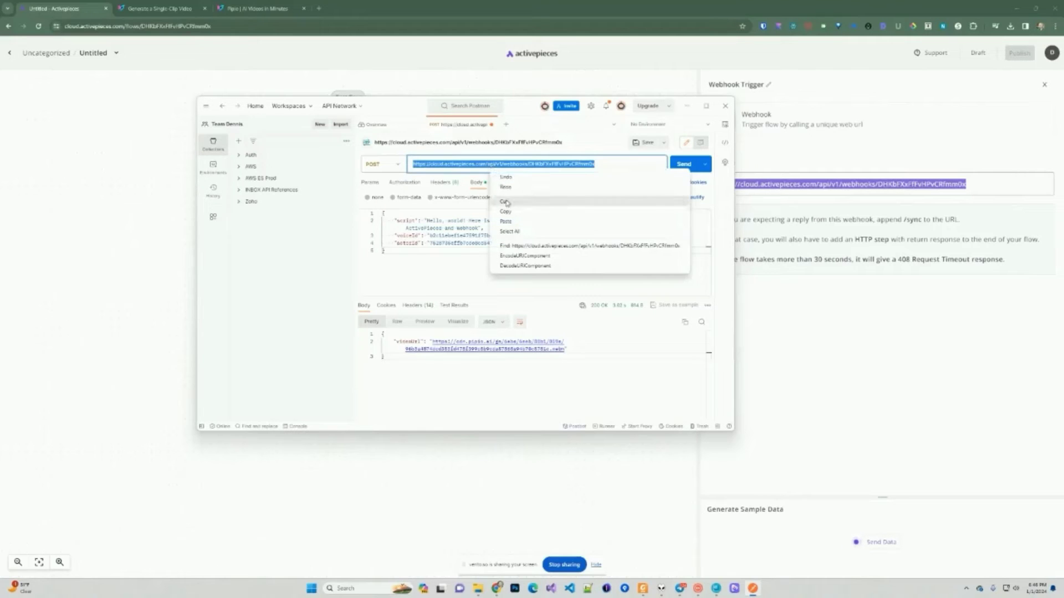
click(505, 221)
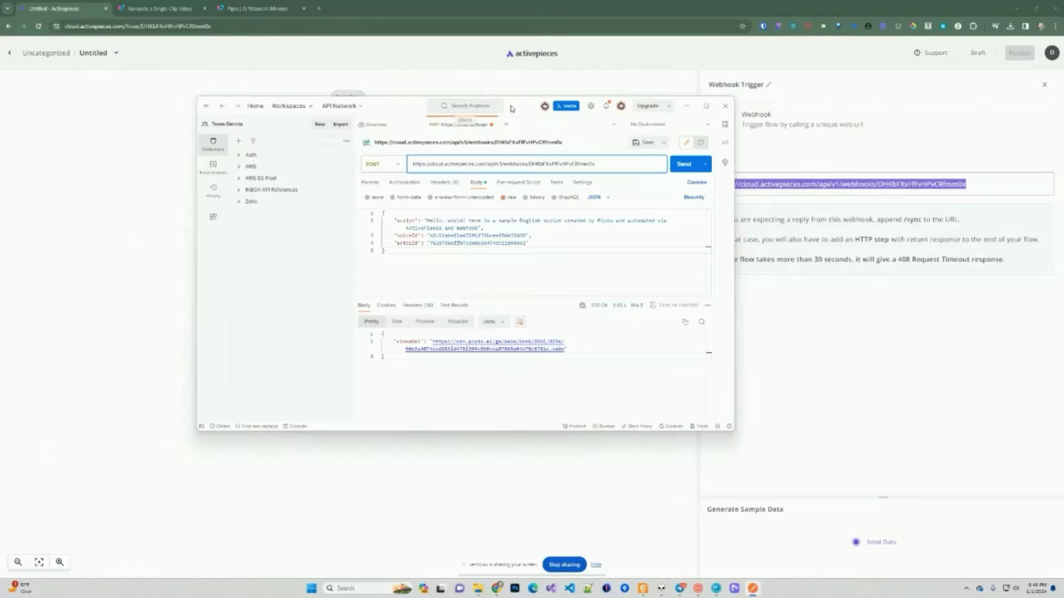
Review the Postman body's script and voiceId values before returning to the flow.
drag(513, 108, 417, 94)
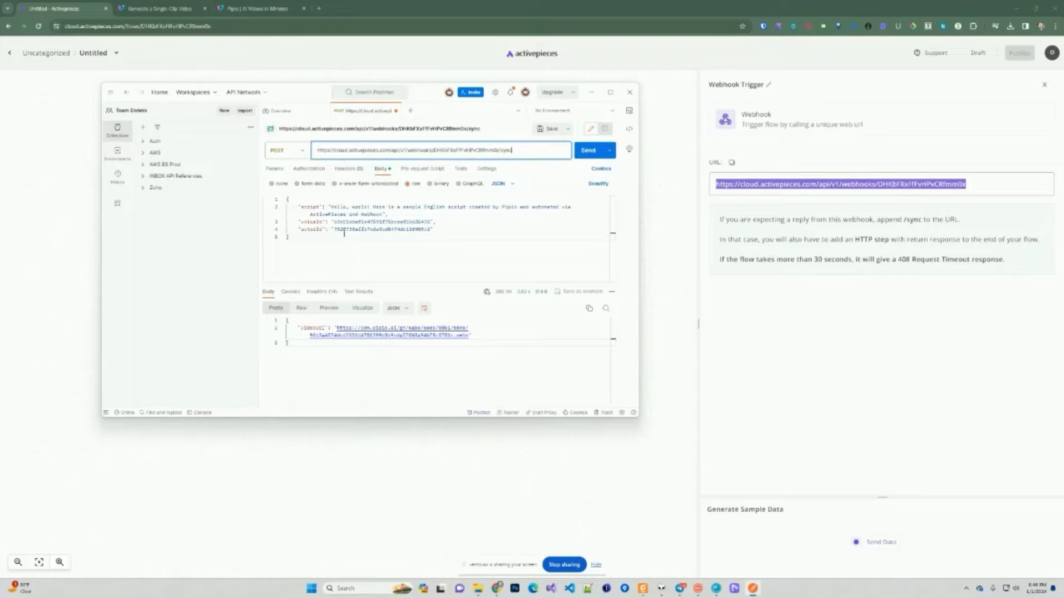
double_click(308, 208)
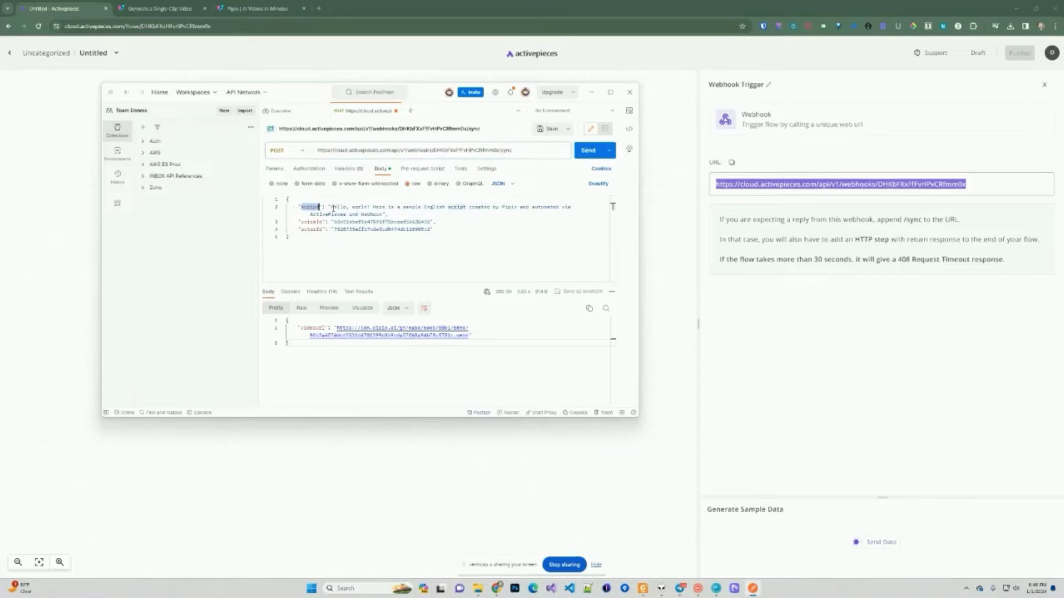
drag(333, 208, 474, 203)
double_click(363, 222)
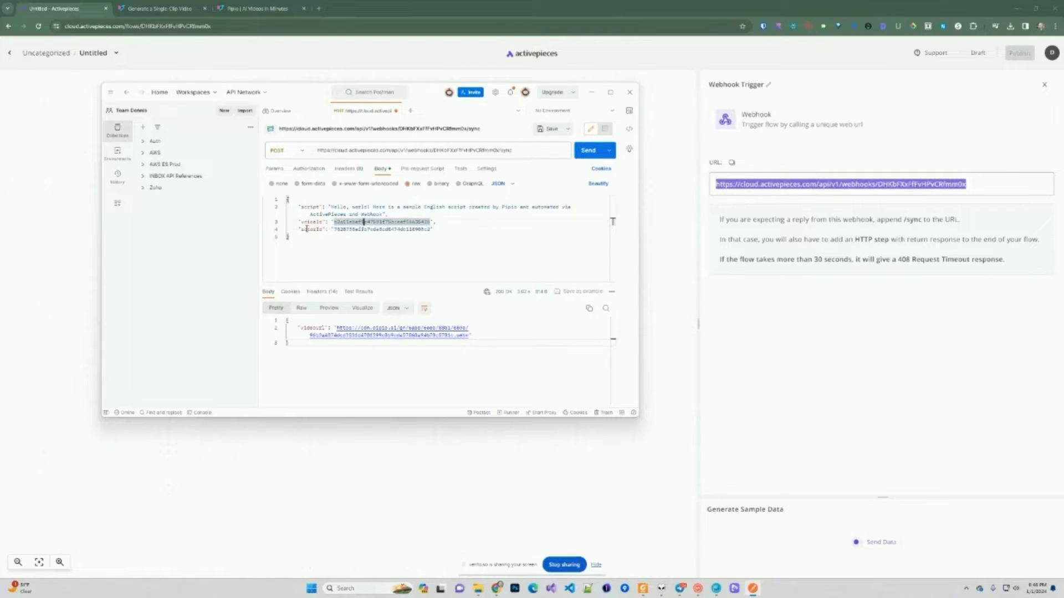
click(589, 96)
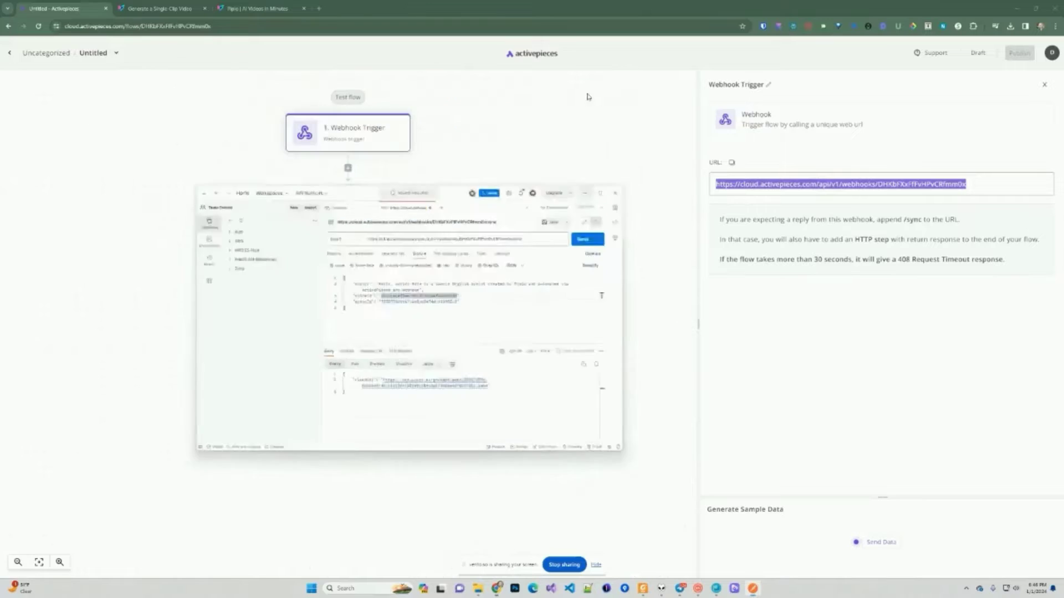
Start the trigger test, send the Postman request, and check the script, actorId and voiceId output.
click(875, 549)
click(752, 588)
click(588, 150)
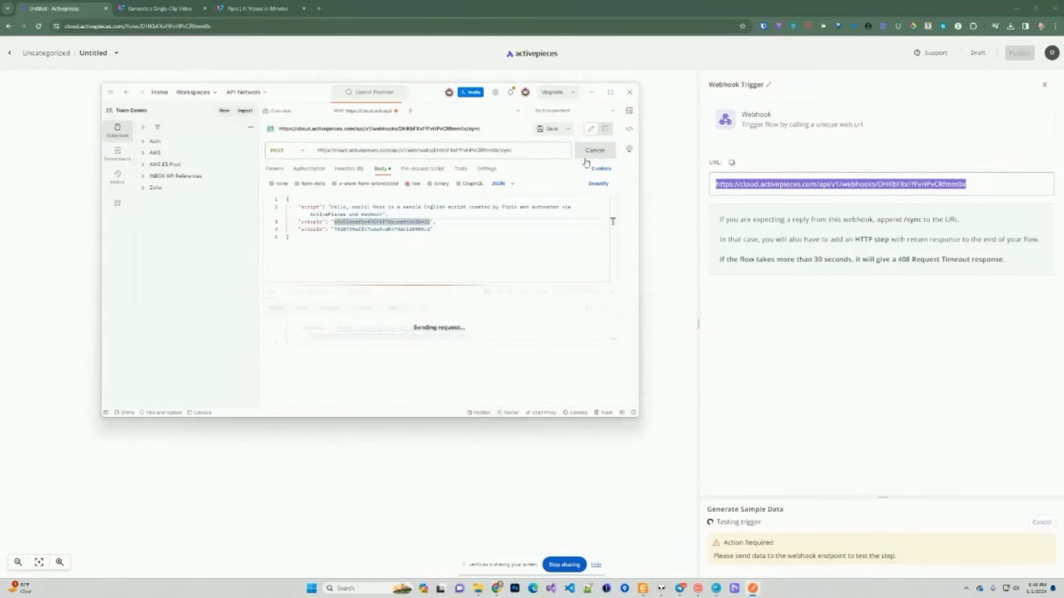
drag(808, 420, 809, 428)
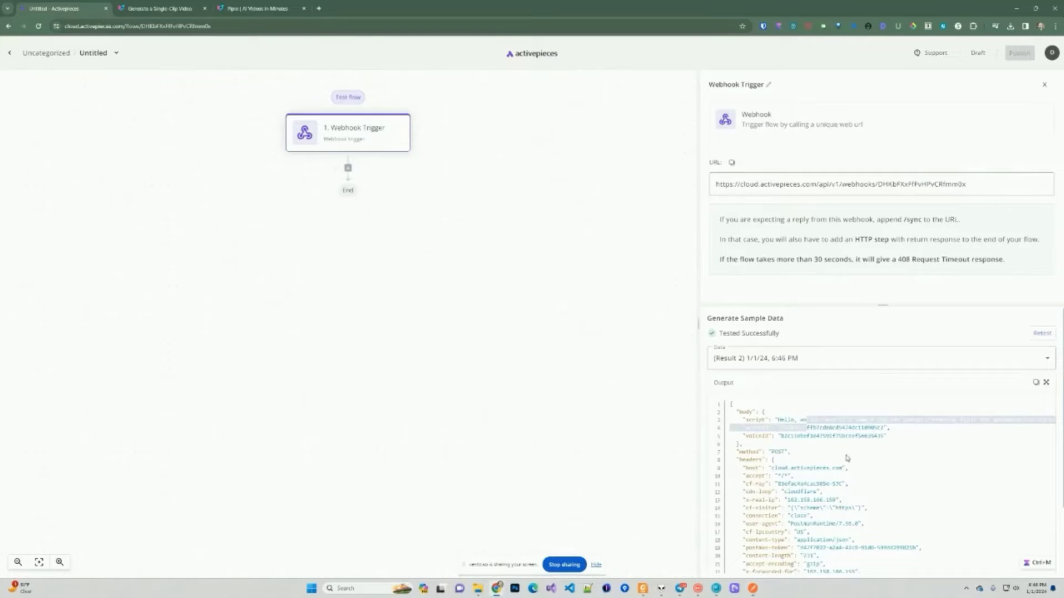
click(793, 290)
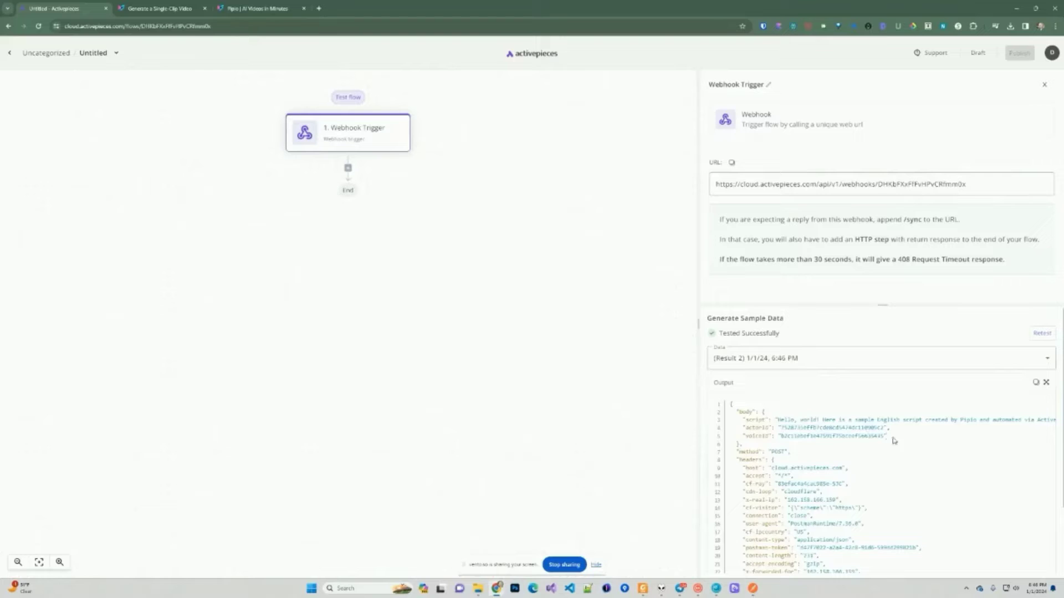
drag(892, 439, 744, 423)
click(816, 439)
Add a Core HTTP 'Send HTTP request' step after the trigger with method POST.
click(348, 169)
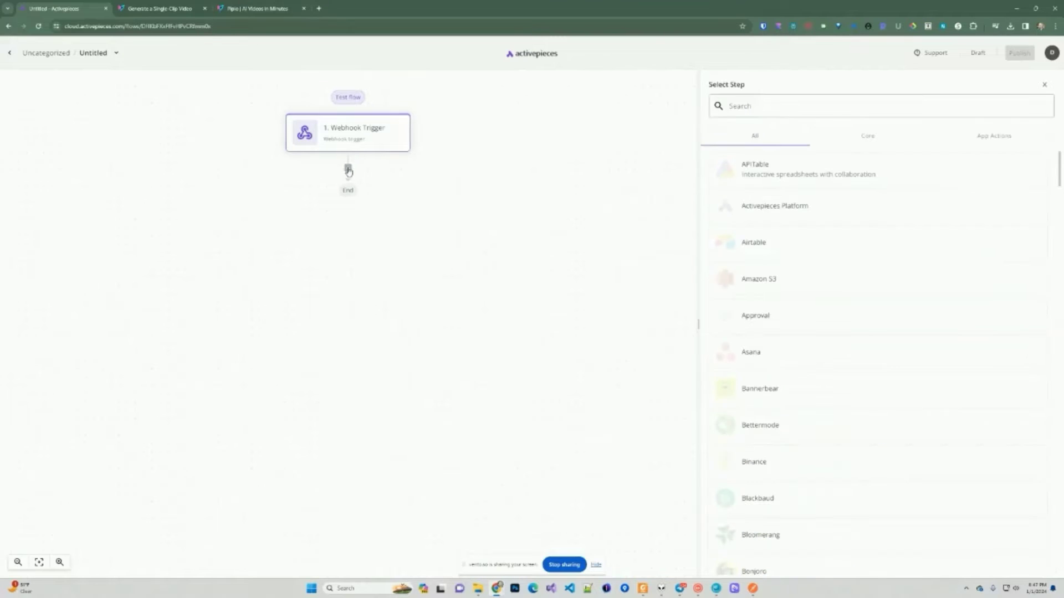
click(866, 137)
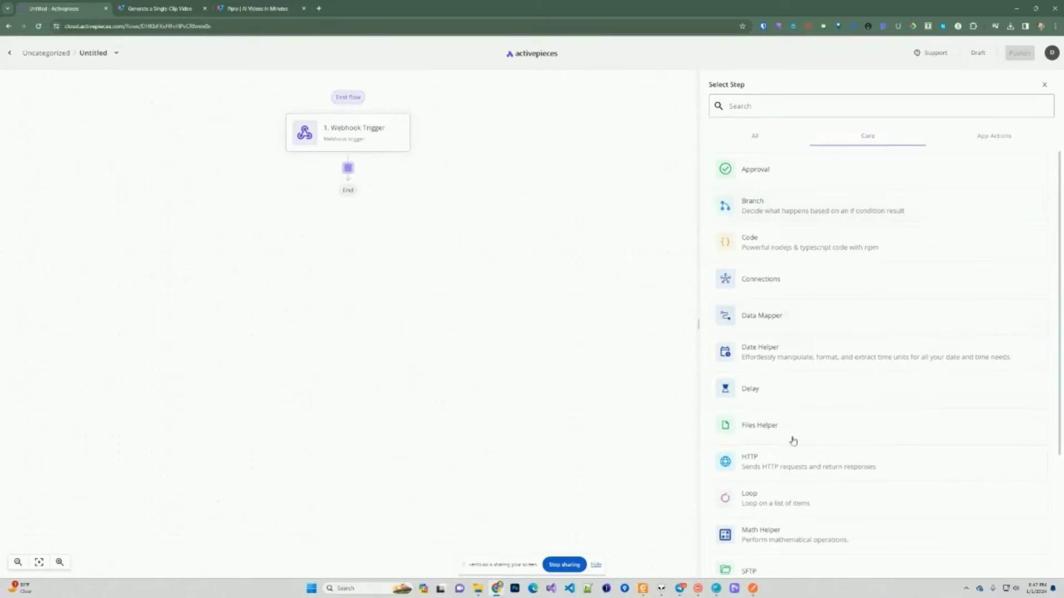
click(781, 469)
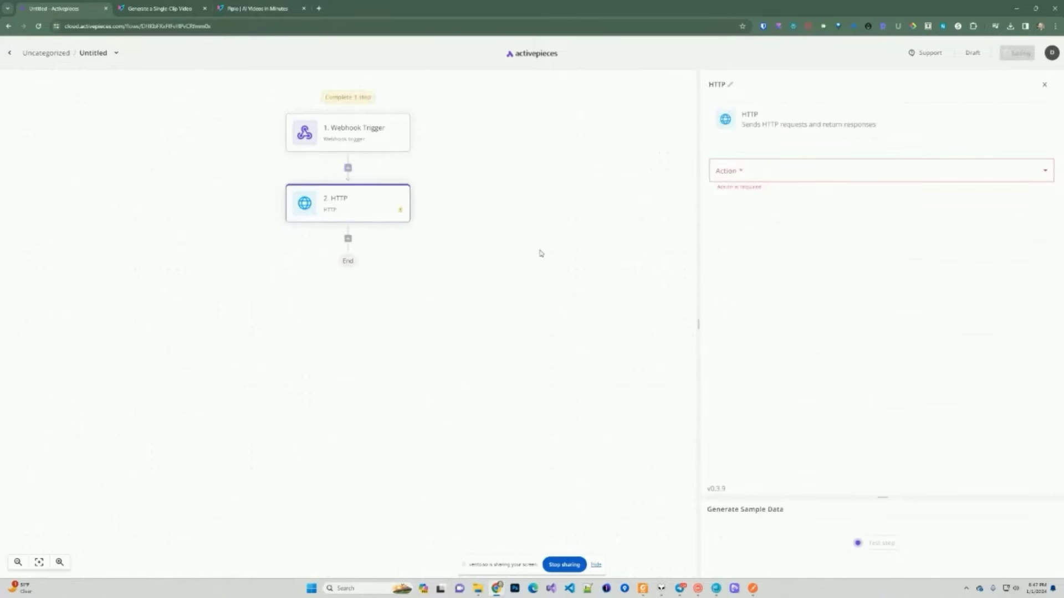
click(768, 198)
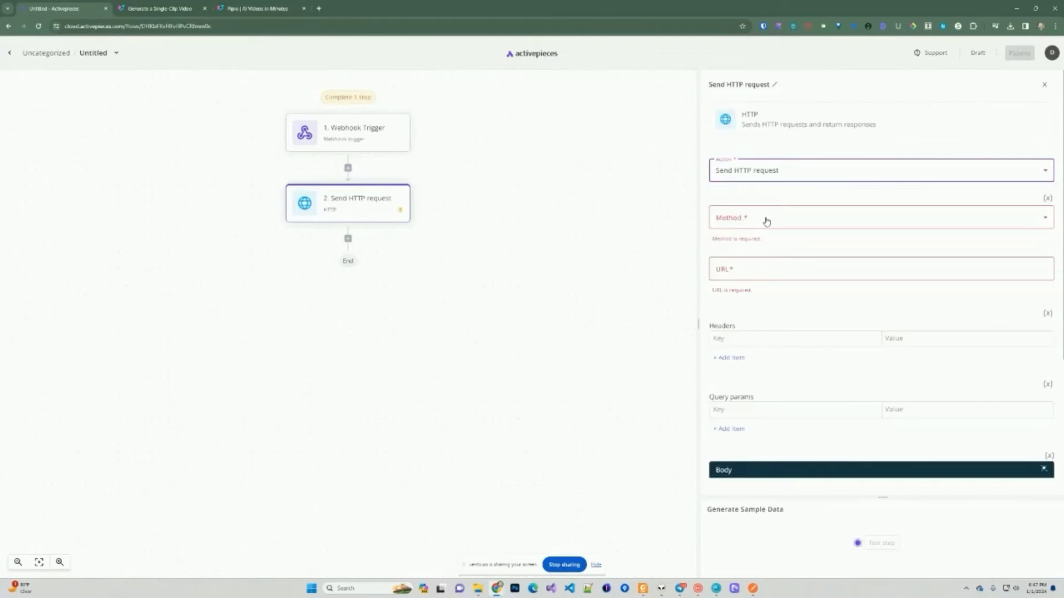
click(765, 218)
click(726, 288)
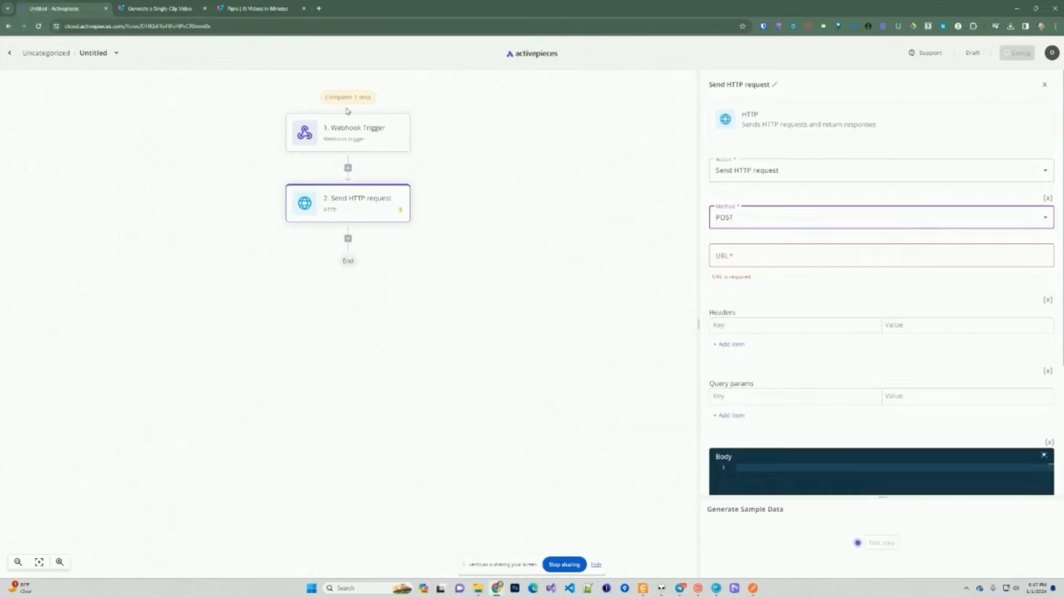
click(247, 9)
click(161, 9)
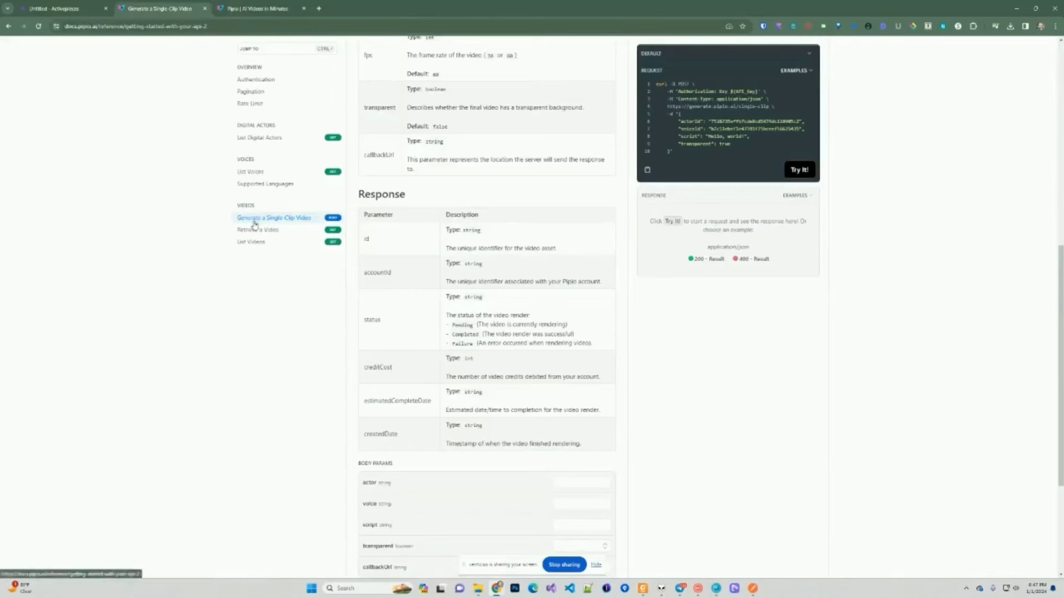
scroll(482, 211, up, 10)
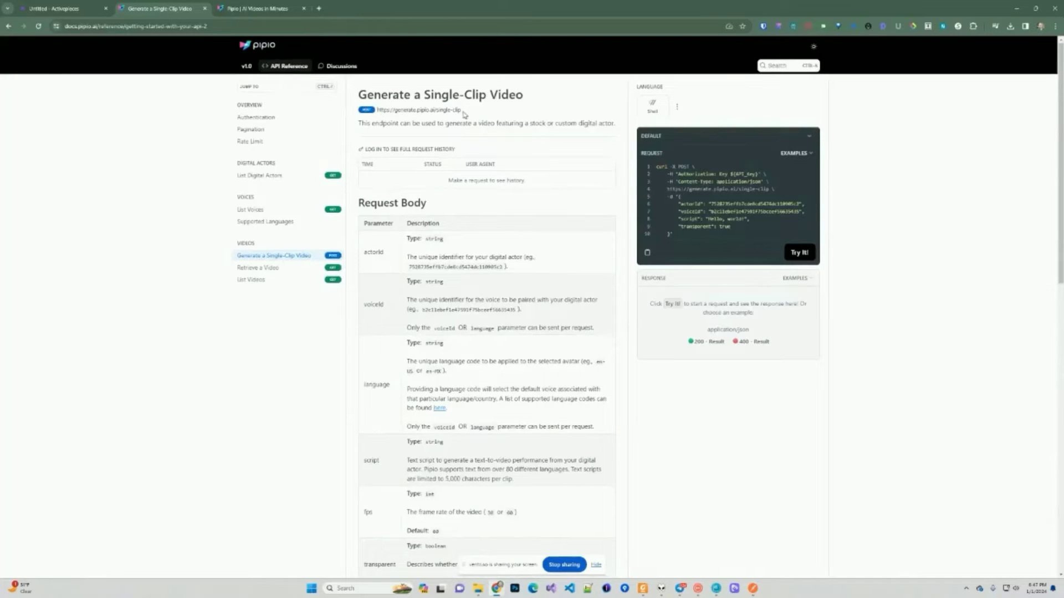
drag(463, 110, 377, 110)
key(ctrl+c)
key(ctrl+shift+Tab)
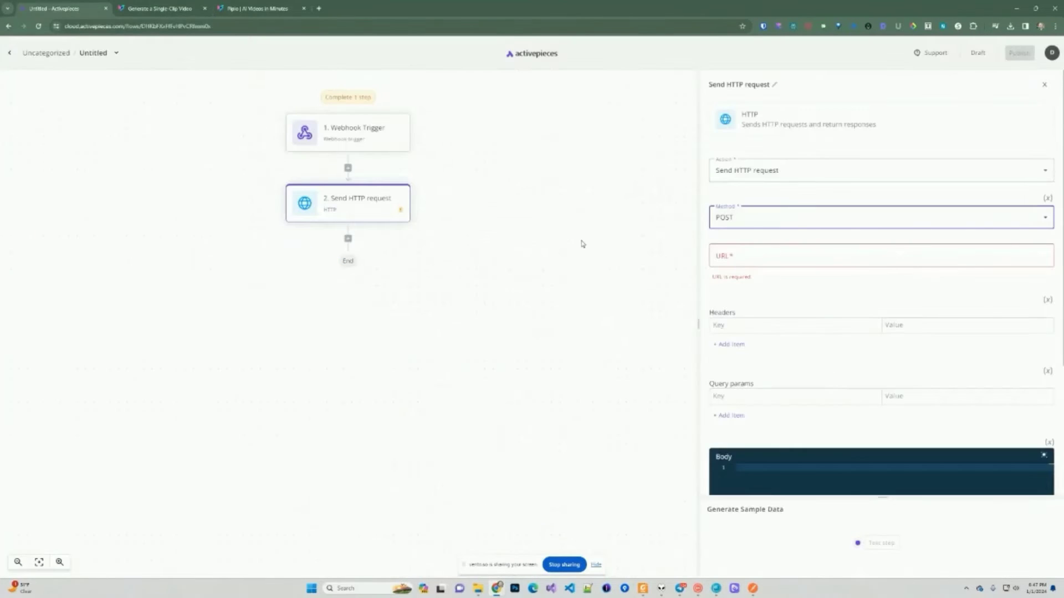
click(734, 260)
key(ctrl+v)
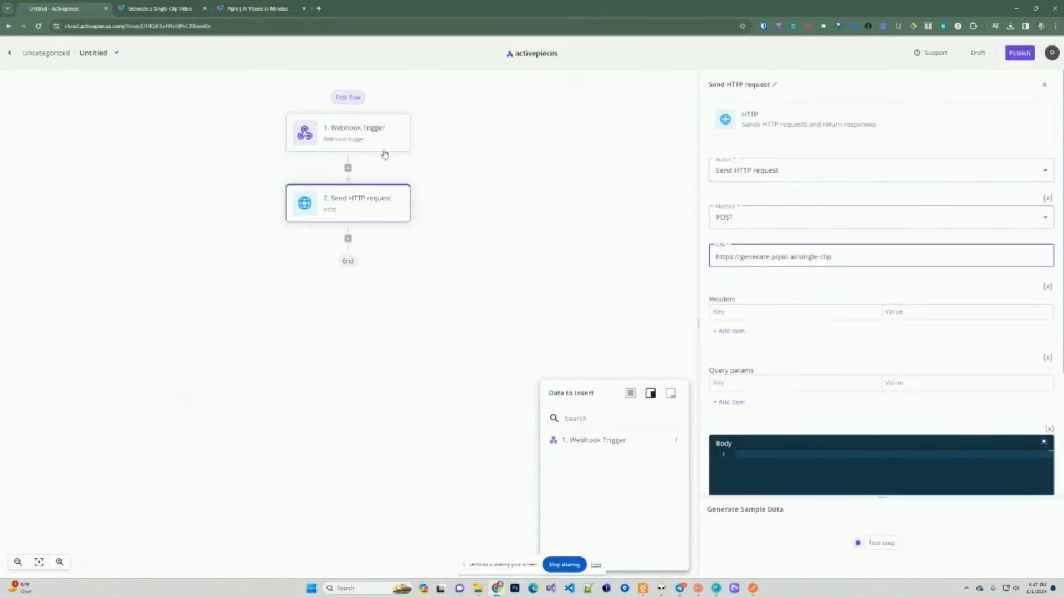
key(ctrl+Tab)
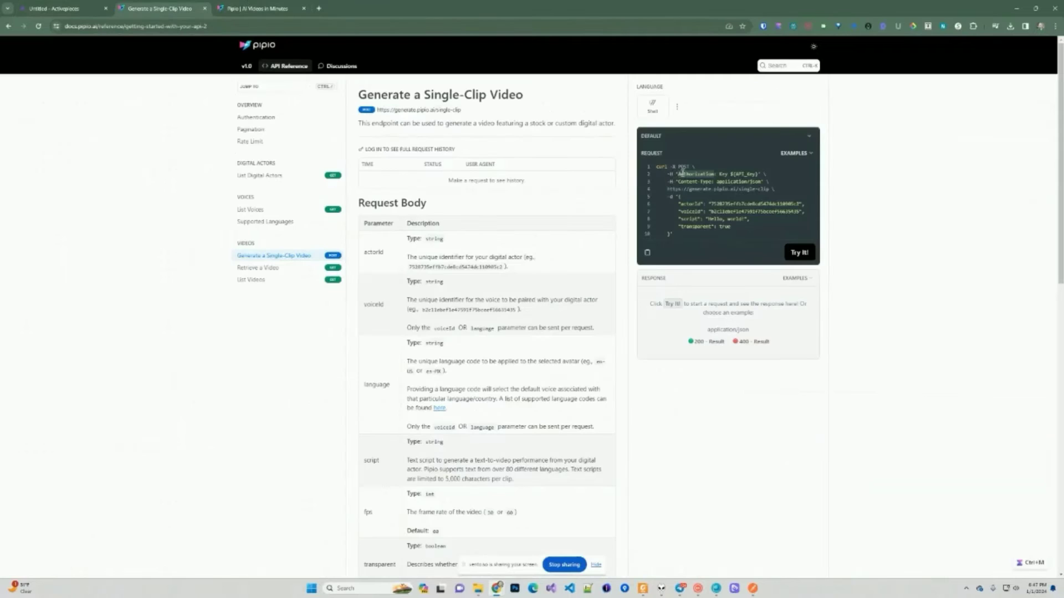
key(ctrl+shift+Tab)
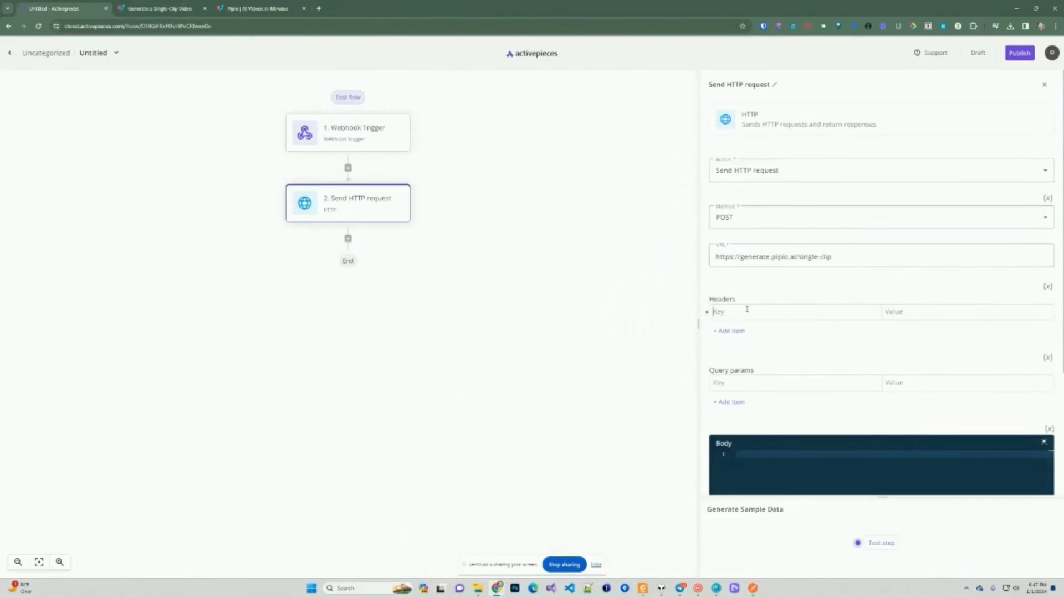
Add an Authorization header whose value is 'Key' followed by the Pipio API key.
text(thorization)
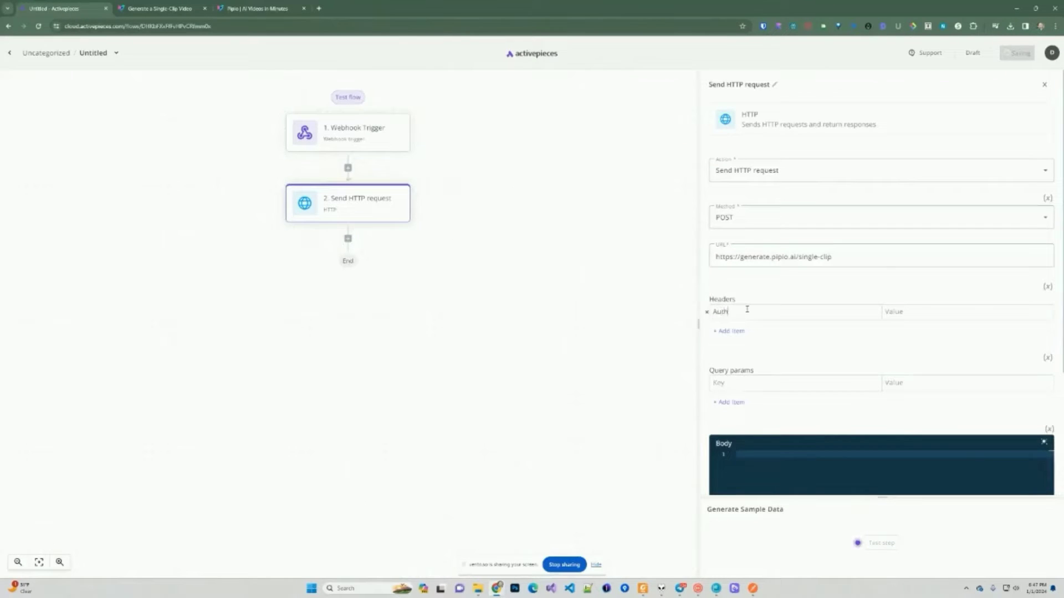
click(920, 311)
text(Key 1m0j2)
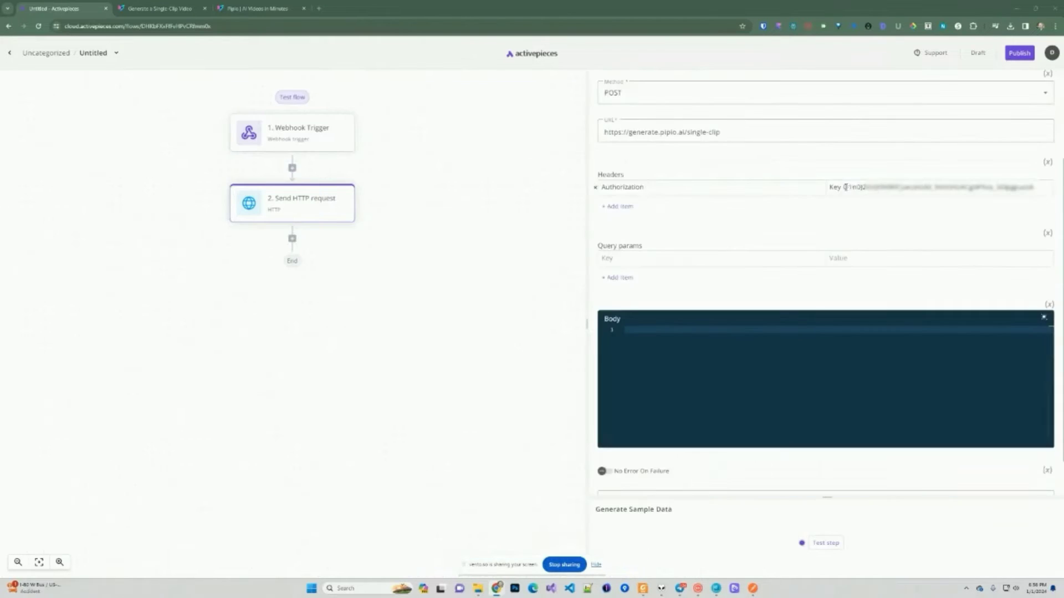
drag(845, 187, 1033, 187)
click(851, 190)
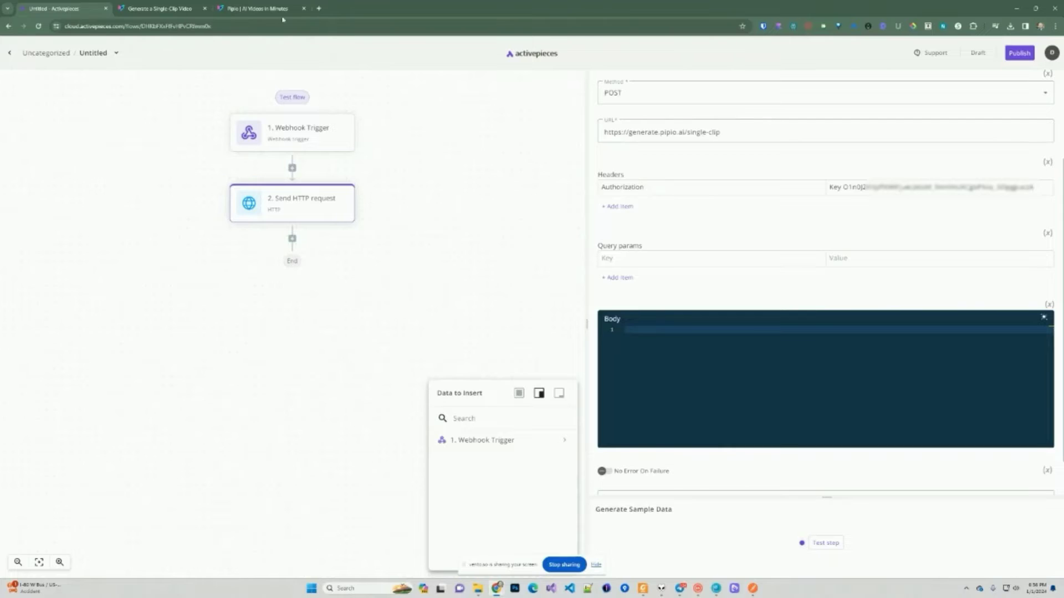
click(164, 7)
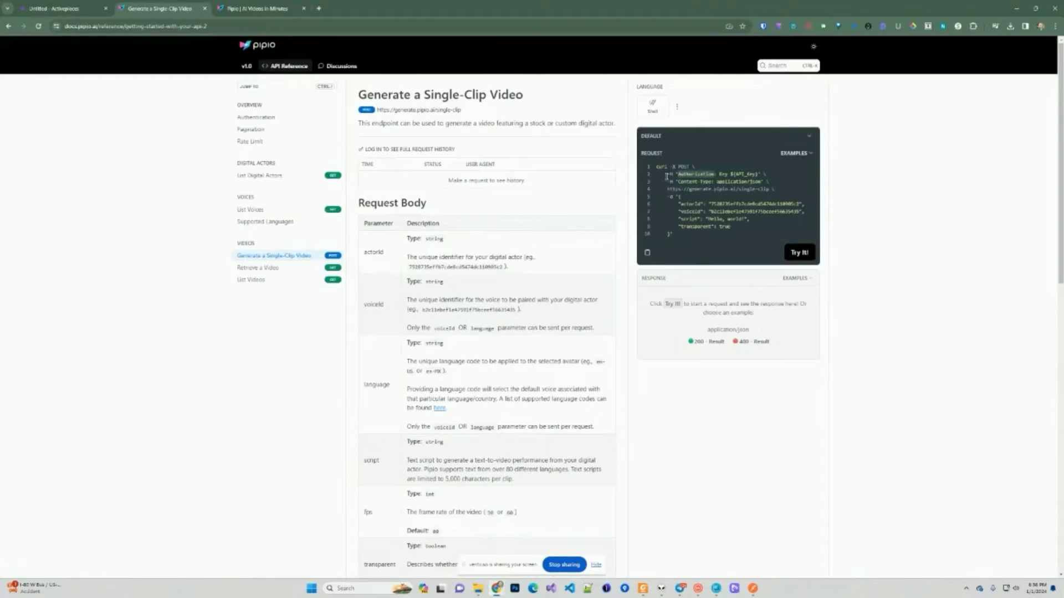
Copy the sample JSON from the Pipio docs and paste it into the request Body.
drag(680, 197, 669, 234)
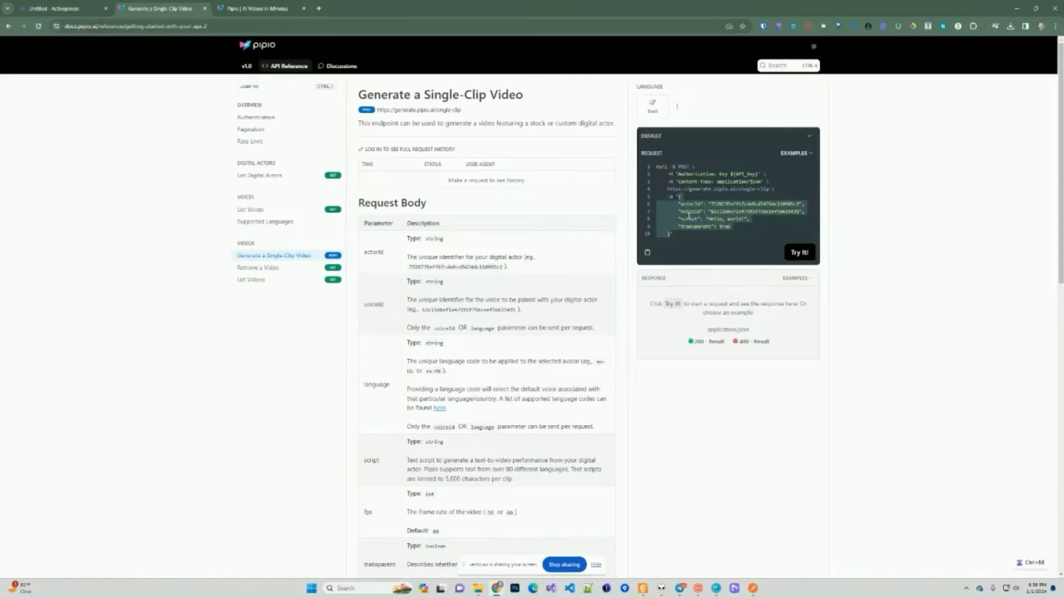
right_click(687, 216)
click(713, 256)
click(68, 8)
right_click(653, 331)
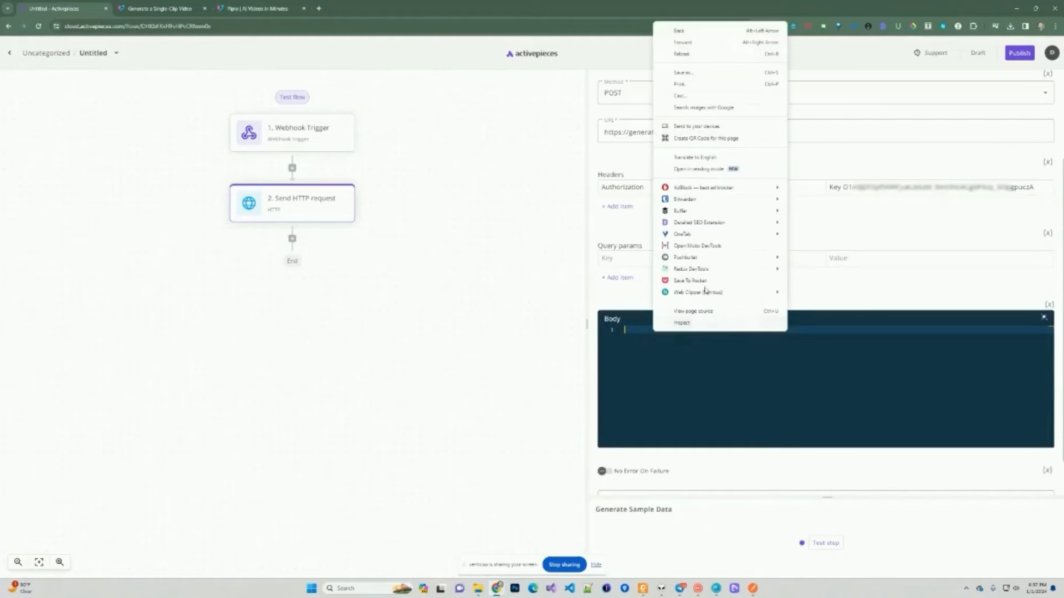
click(659, 344)
key(ctrl+v)
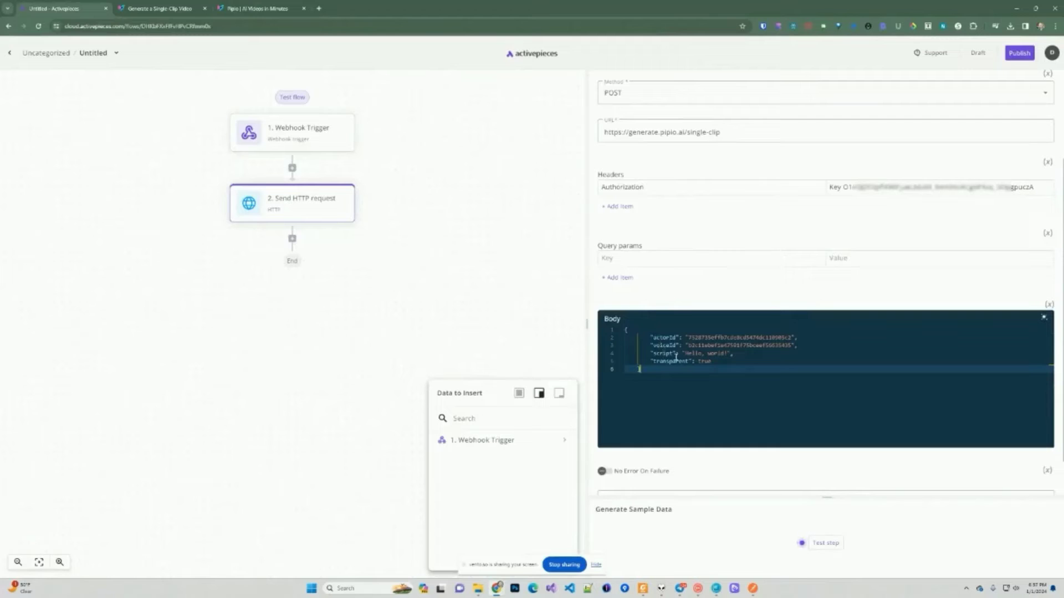
Beautify the body JSON with actorId, voiceId, script 'Hello, world!' and transparent true.
double_click(726, 354)
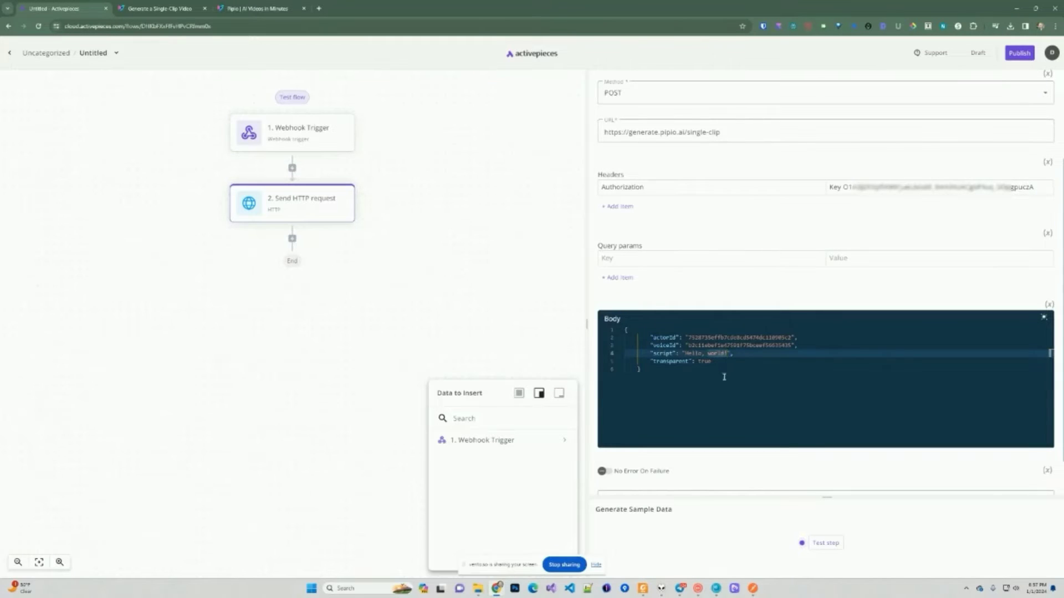
click(689, 381)
key(ctrl+a)
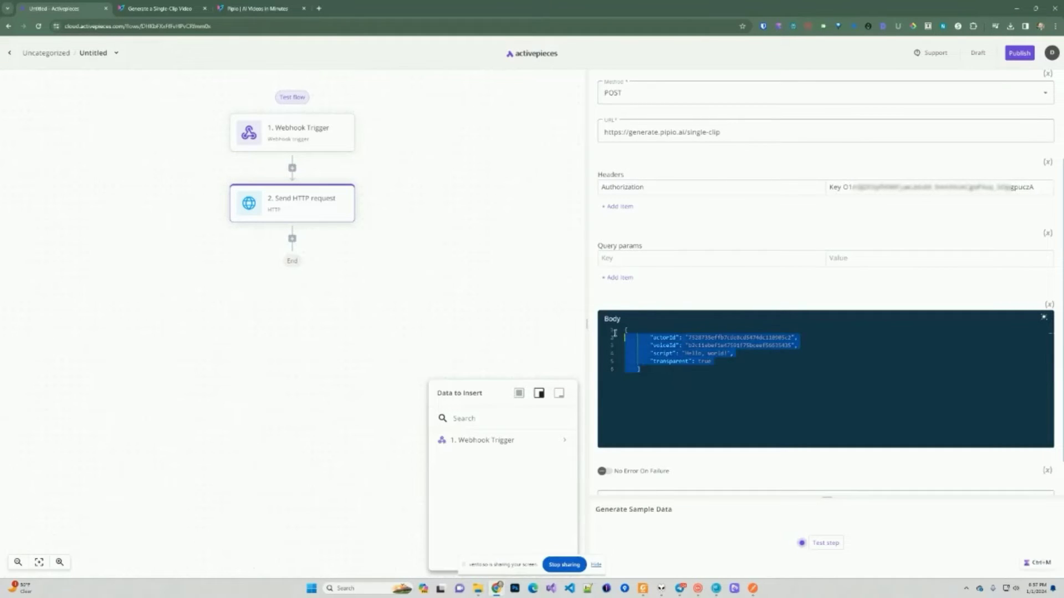
key(Right)
right_click(911, 346)
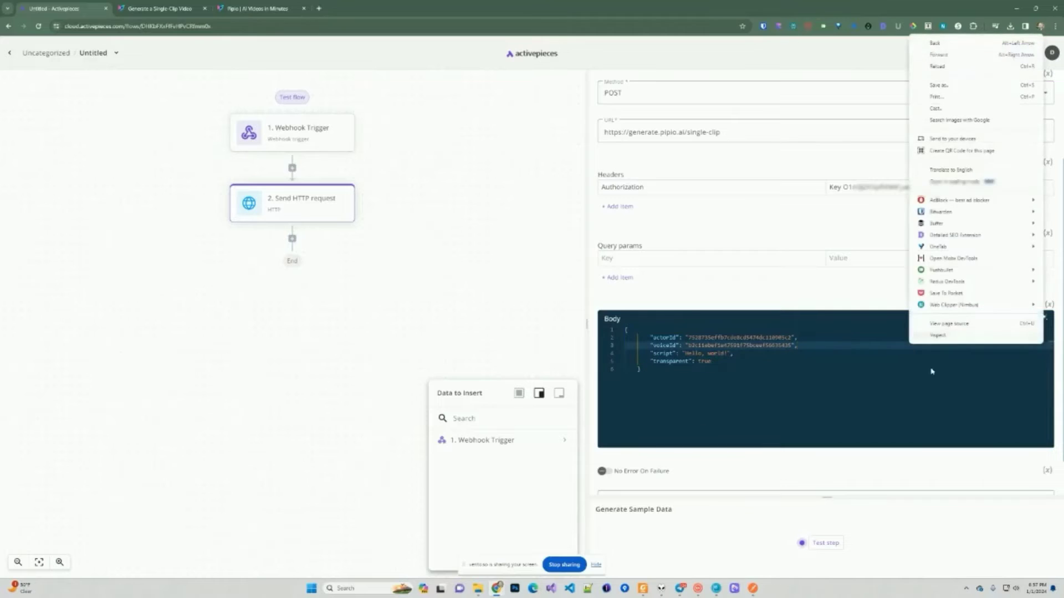
click(921, 372)
click(1045, 320)
click(764, 380)
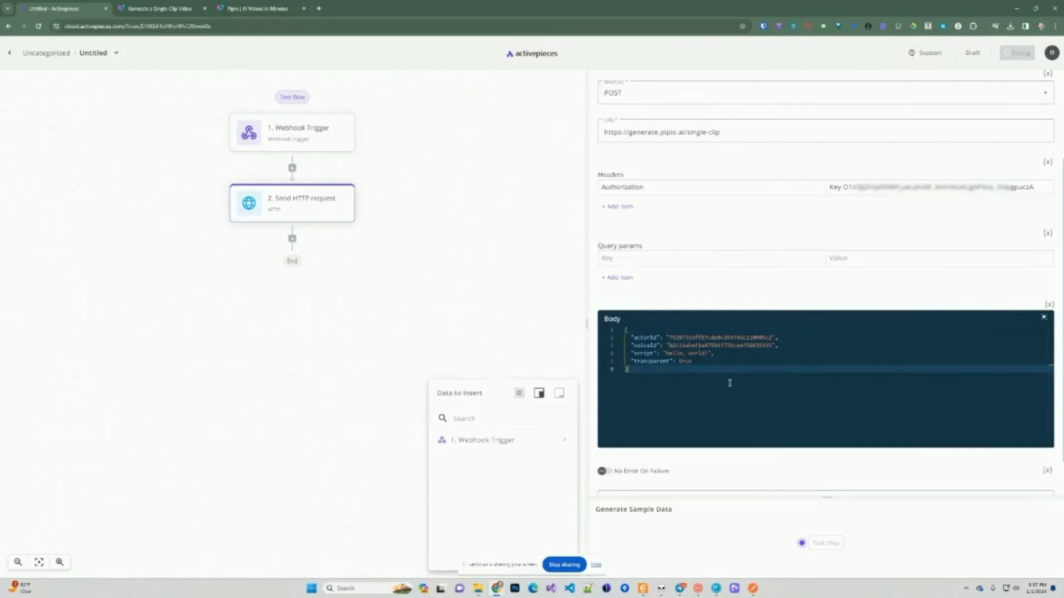
click(703, 363)
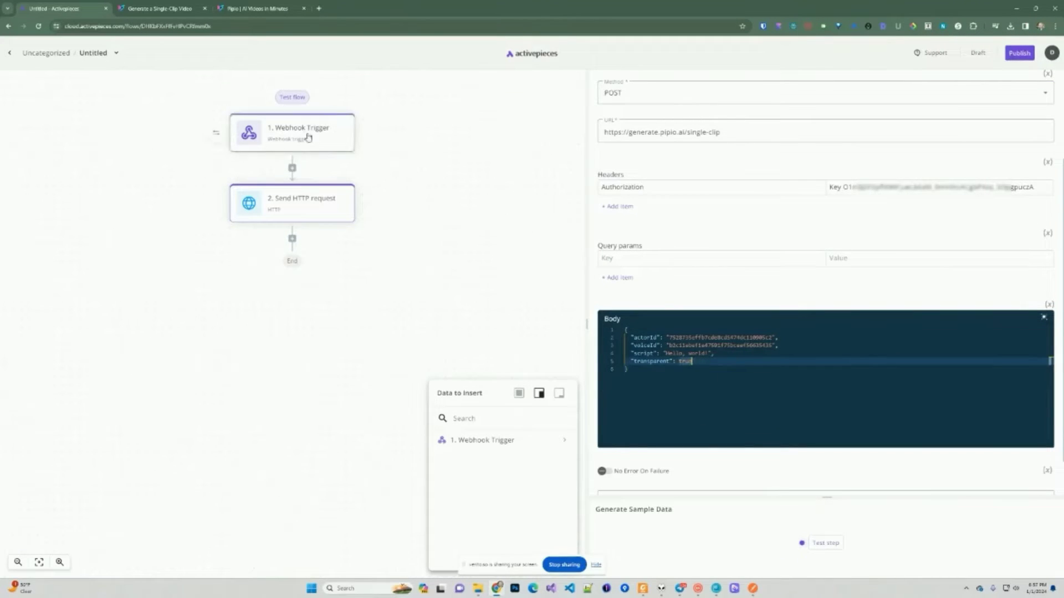
click(283, 142)
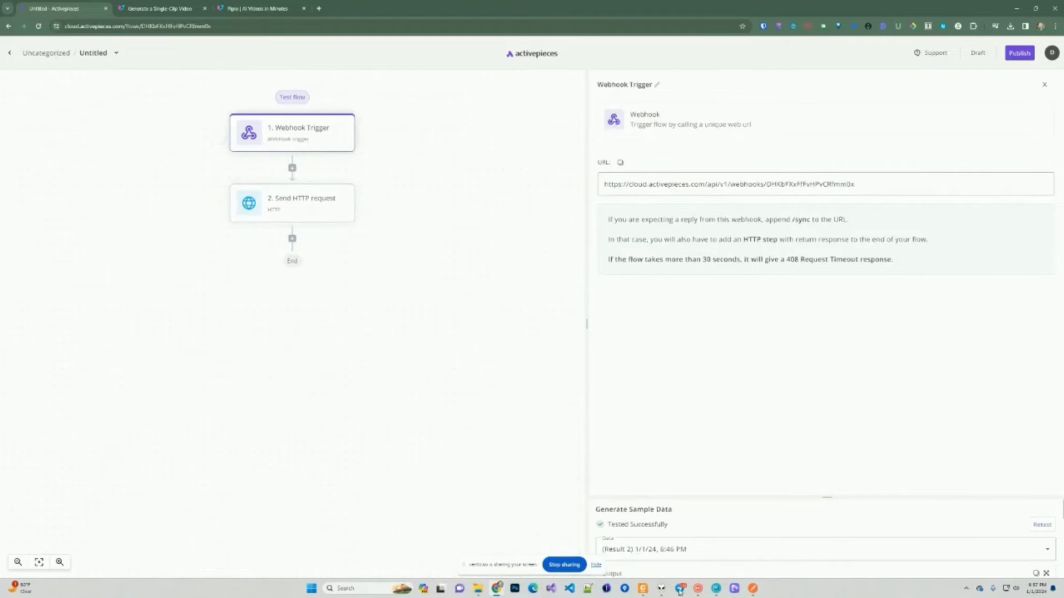
Compare Postman's JSON body with the body fields in the trigger's sample output.
click(752, 588)
click(330, 236)
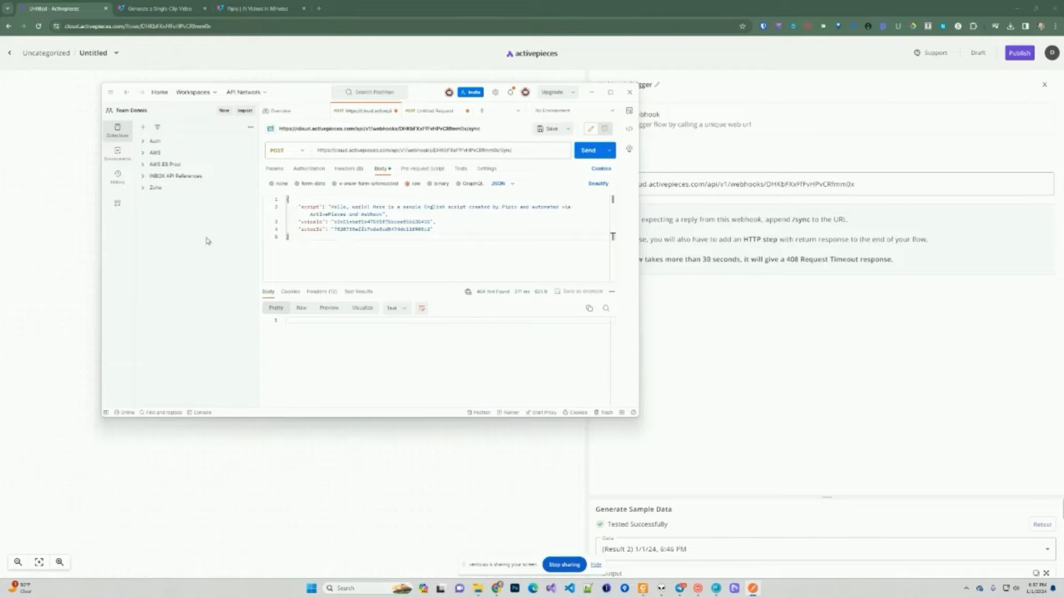
key(ctrl+a)
click(314, 208)
click(772, 295)
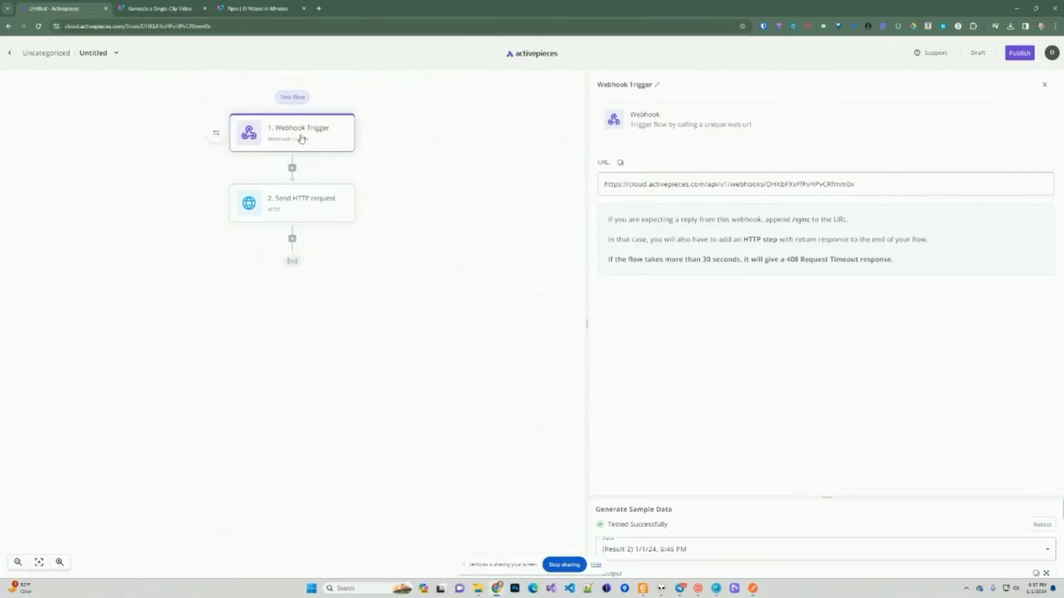
drag(914, 498, 948, 329)
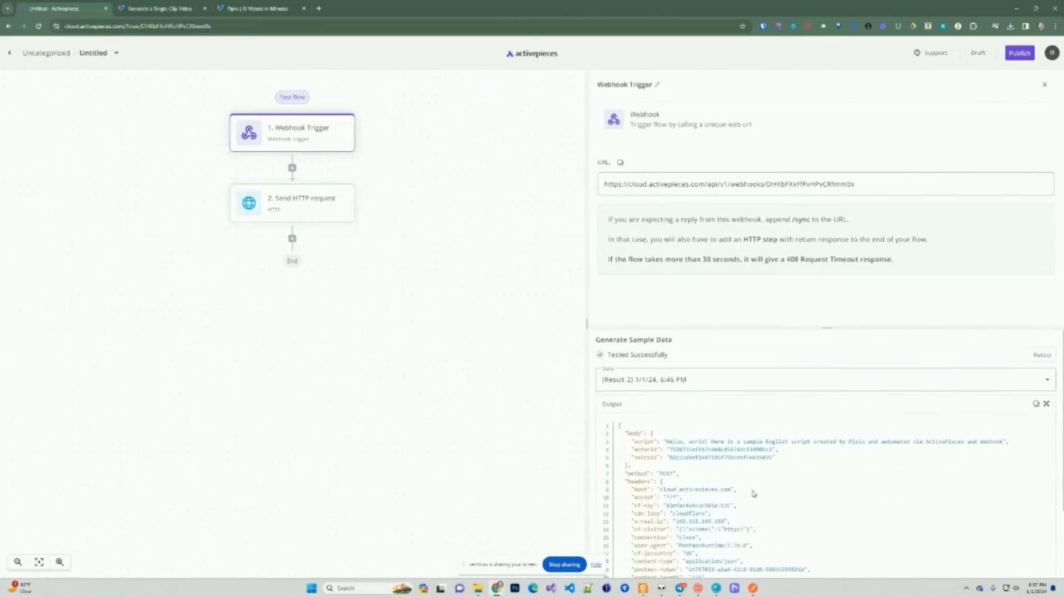
scroll(742, 493, down, 3)
scroll(639, 444, up, 2)
drag(625, 436, 655, 468)
click(655, 469)
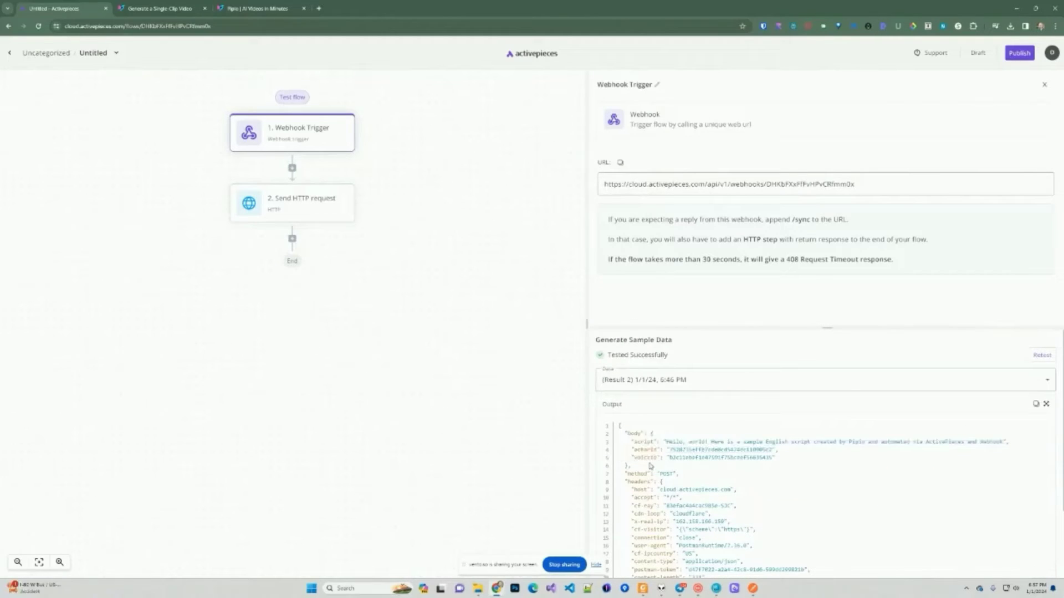
Reopen the Send HTTP request step and scroll down to its headers and body.
click(302, 216)
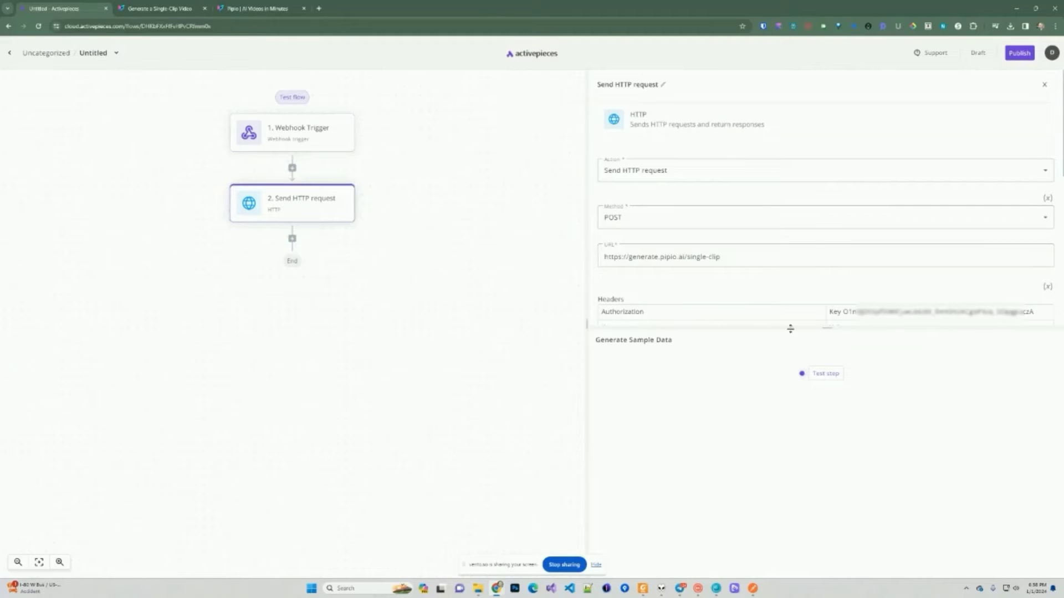
drag(790, 329, 791, 416)
scroll(704, 310, down, 4)
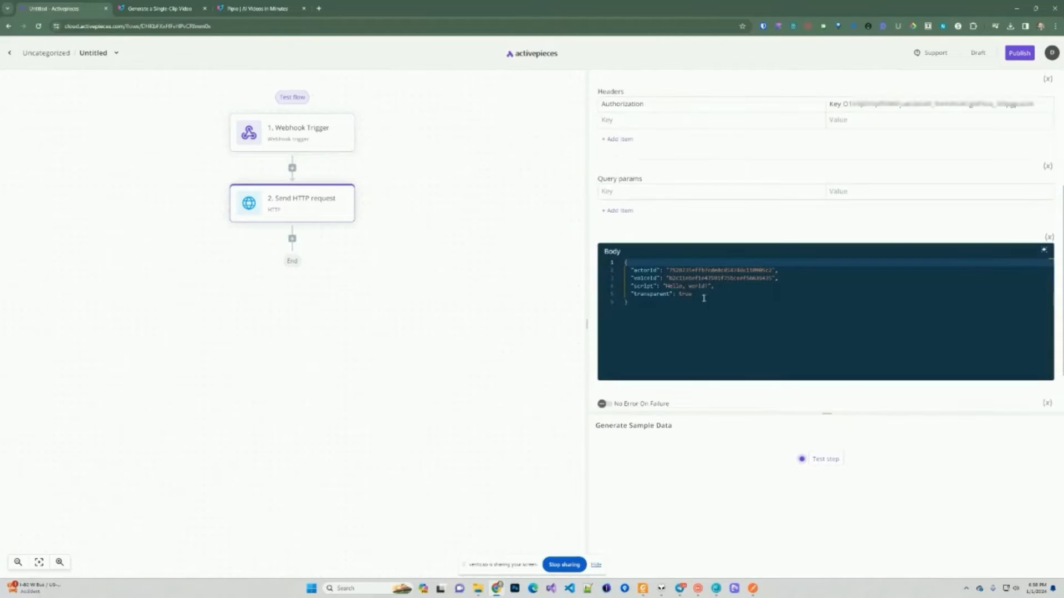
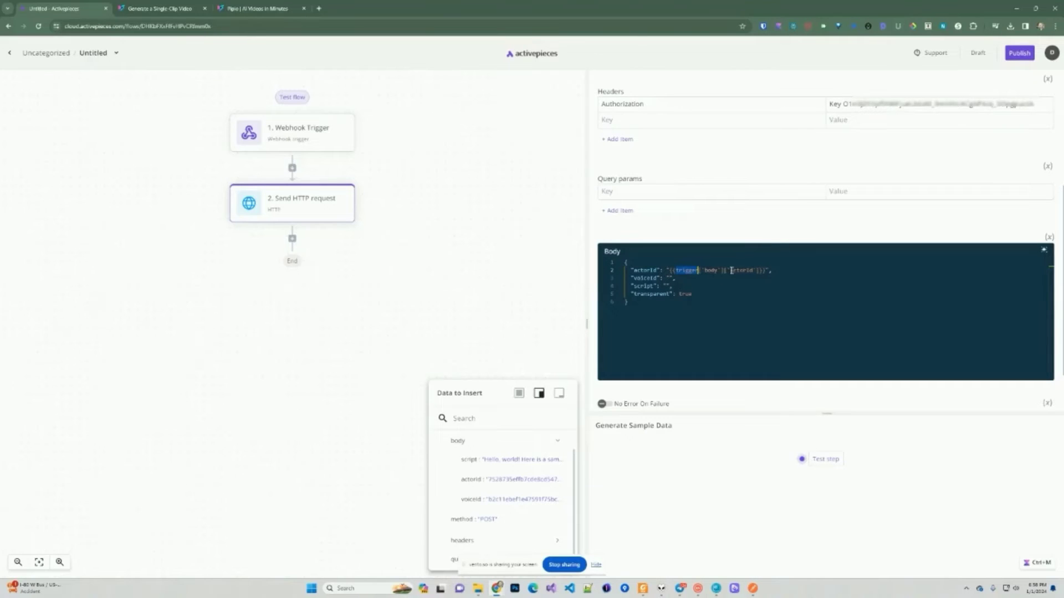
Fill the request body's voiceId and script values with the webhook trigger's voiceId and script.
click(756, 286)
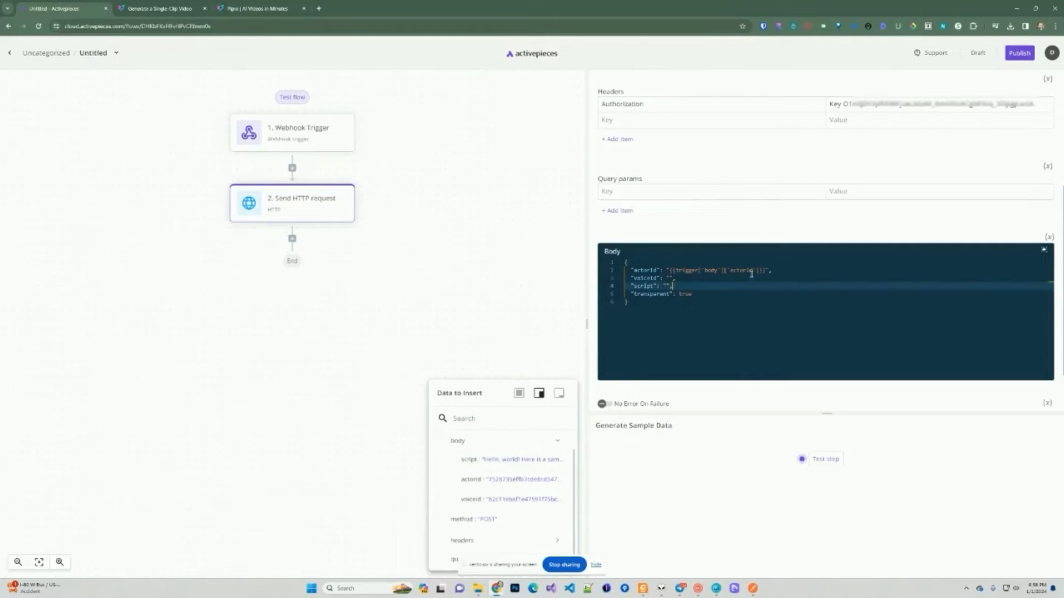
drag(767, 270, 668, 271)
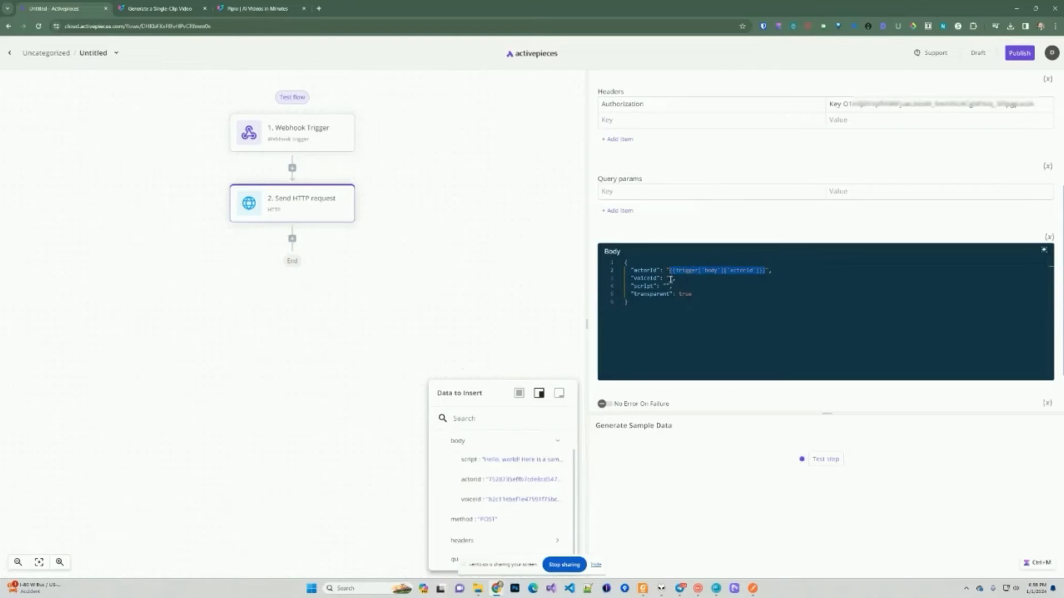
click(669, 279)
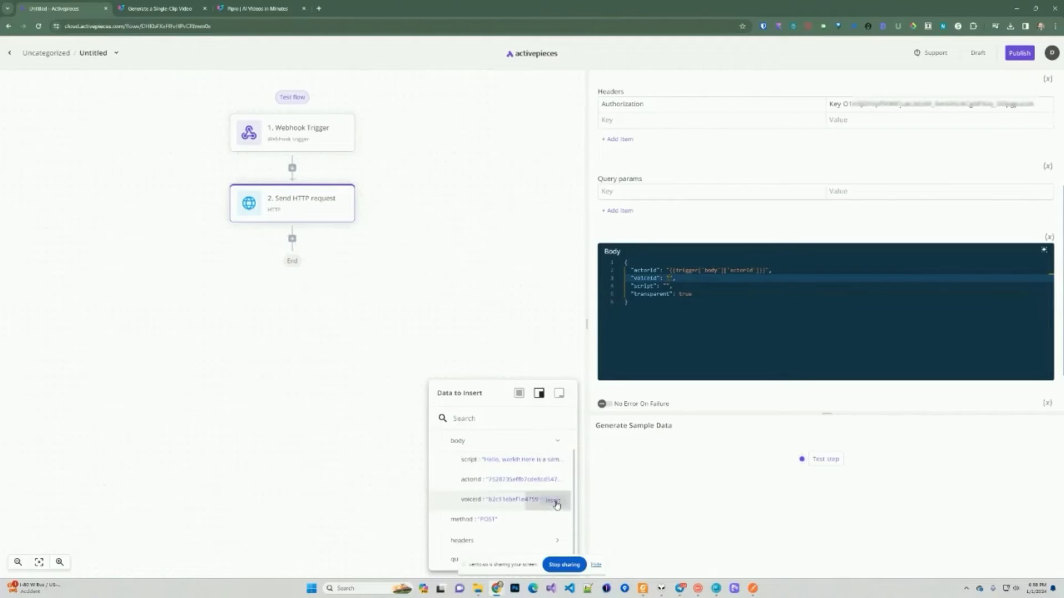
click(553, 500)
click(667, 286)
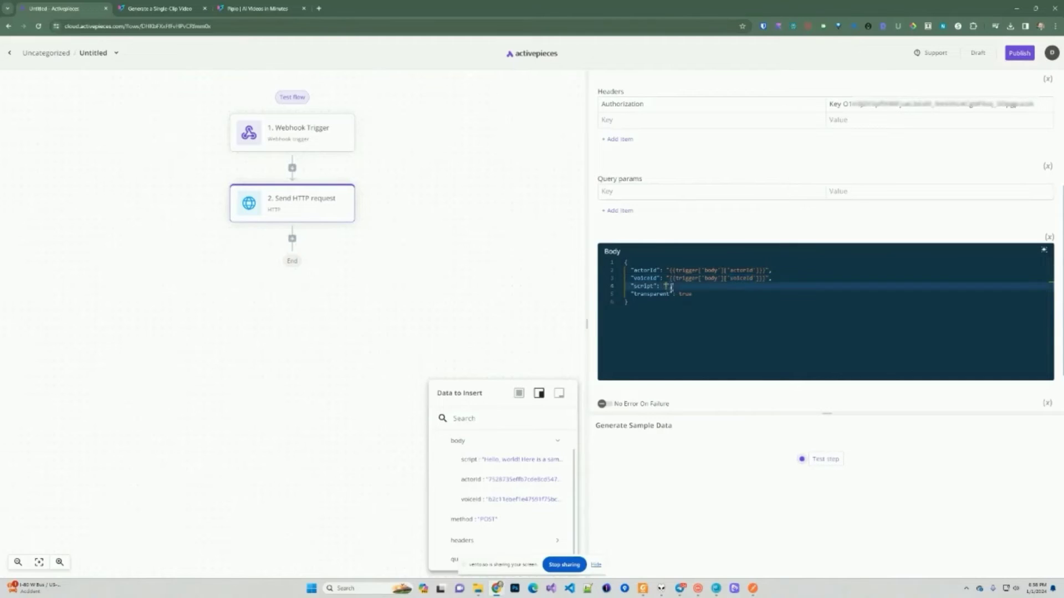
click(559, 462)
click(728, 325)
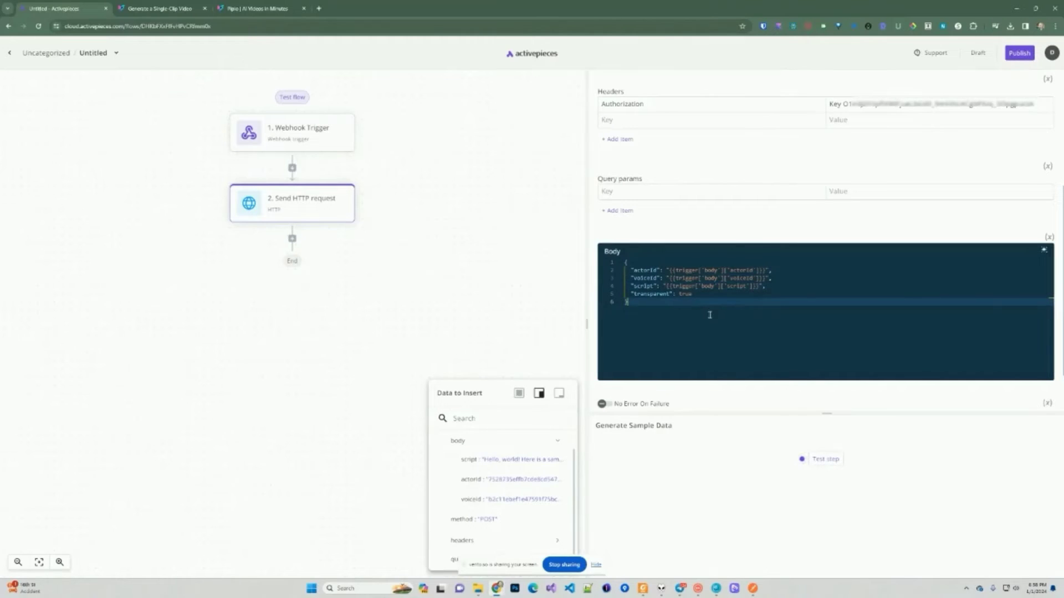
click(830, 262)
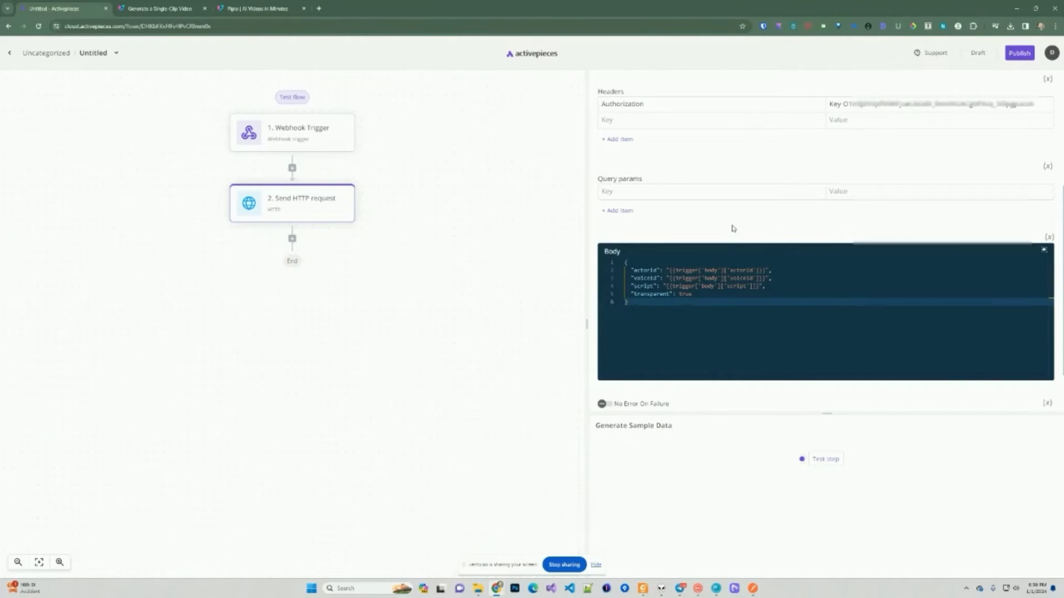
scroll(722, 228, up, 2)
scroll(722, 228, up, 1)
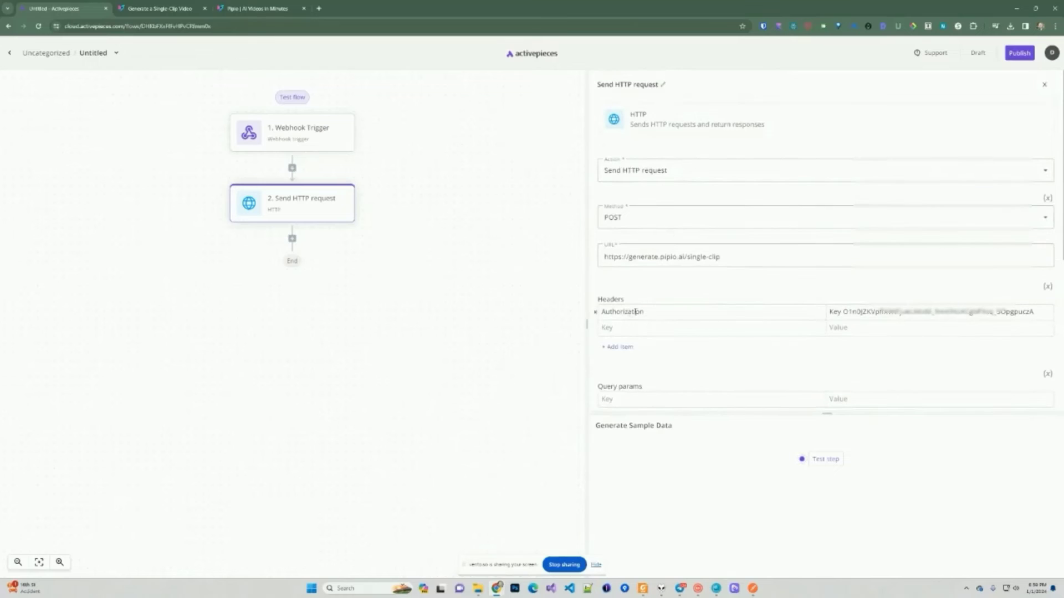
scroll(634, 321, down, 1)
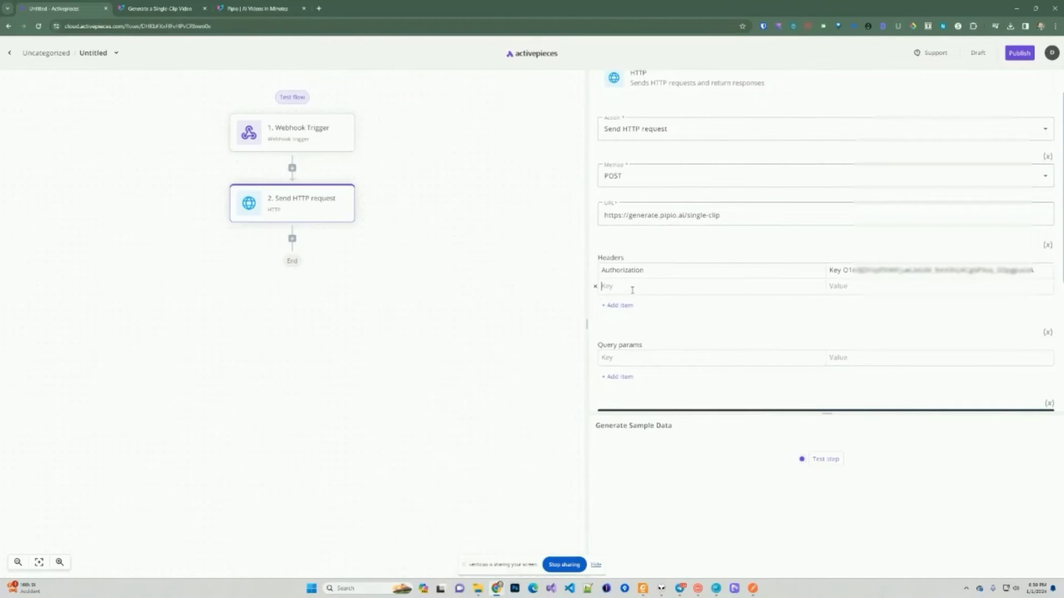
Add a Content-Type header with value 'application', then switch to the Pipio docs.
text(Cont)
text(ent-Type)
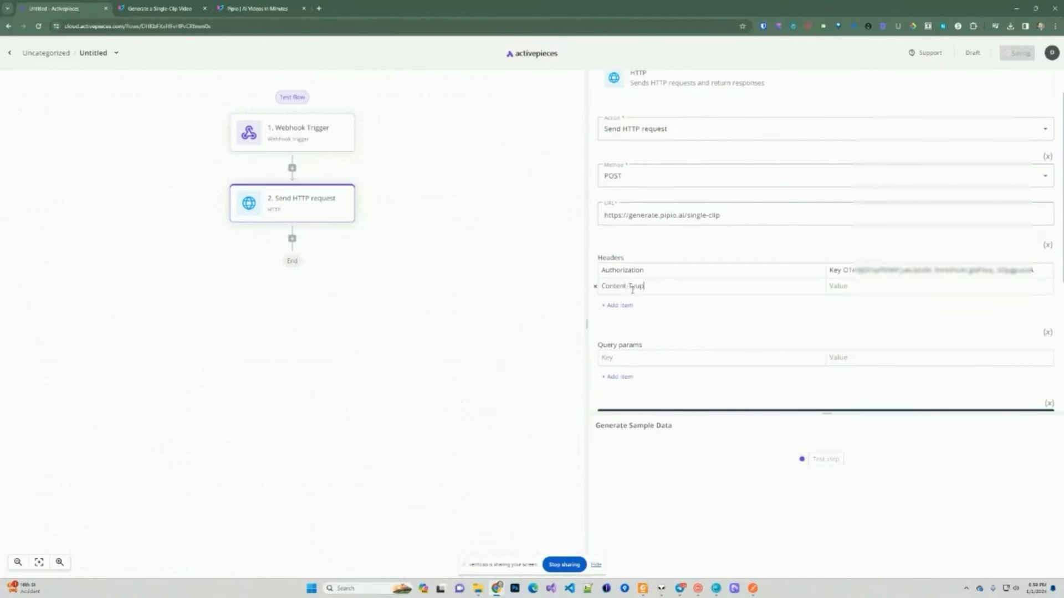
click(857, 288)
text(application/json)
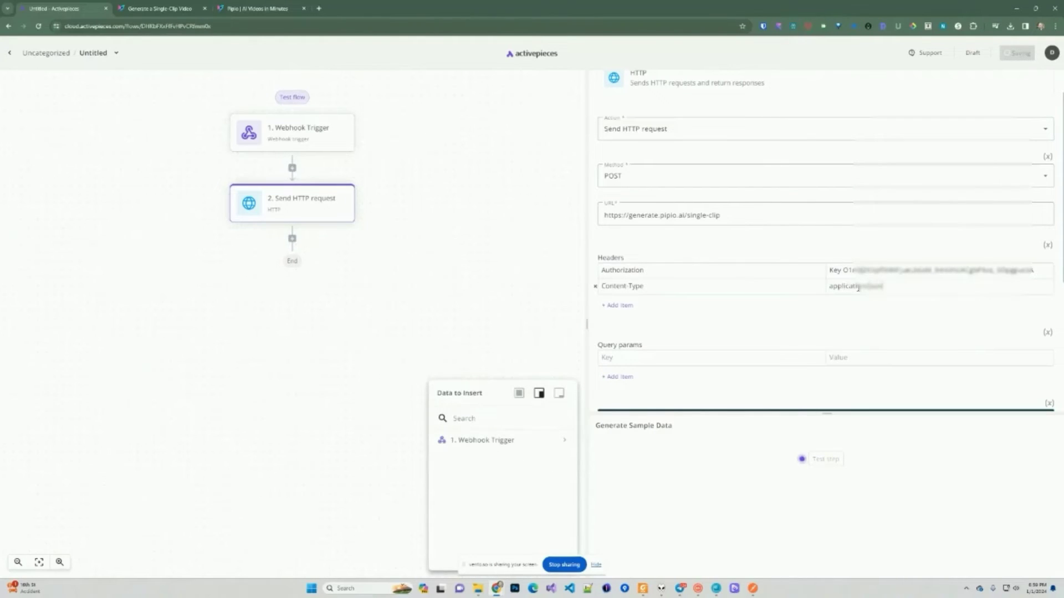
click(170, 11)
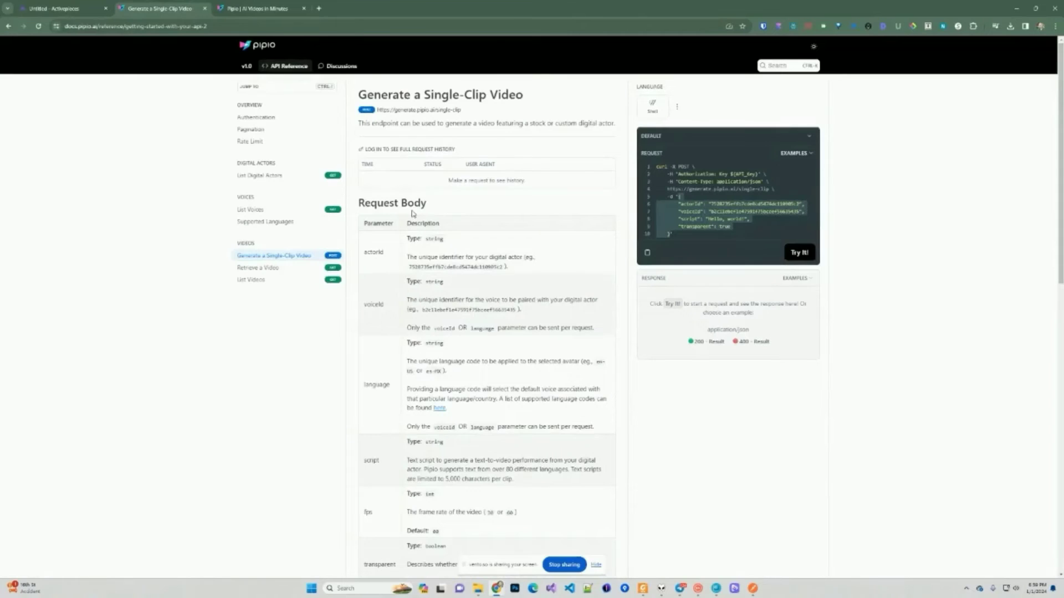
Check the Content-Type: application/json header in Pipio's Authentication cURL example, then return to Activepieces.
scroll(454, 219, down, 4)
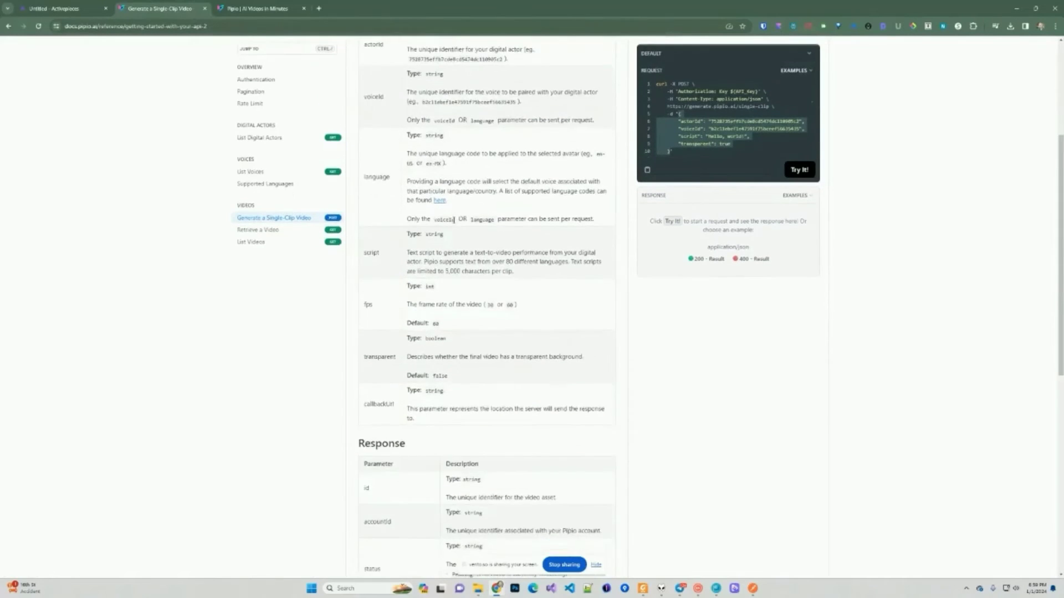
scroll(454, 220, down, 3)
scroll(454, 233, up, 10)
click(258, 118)
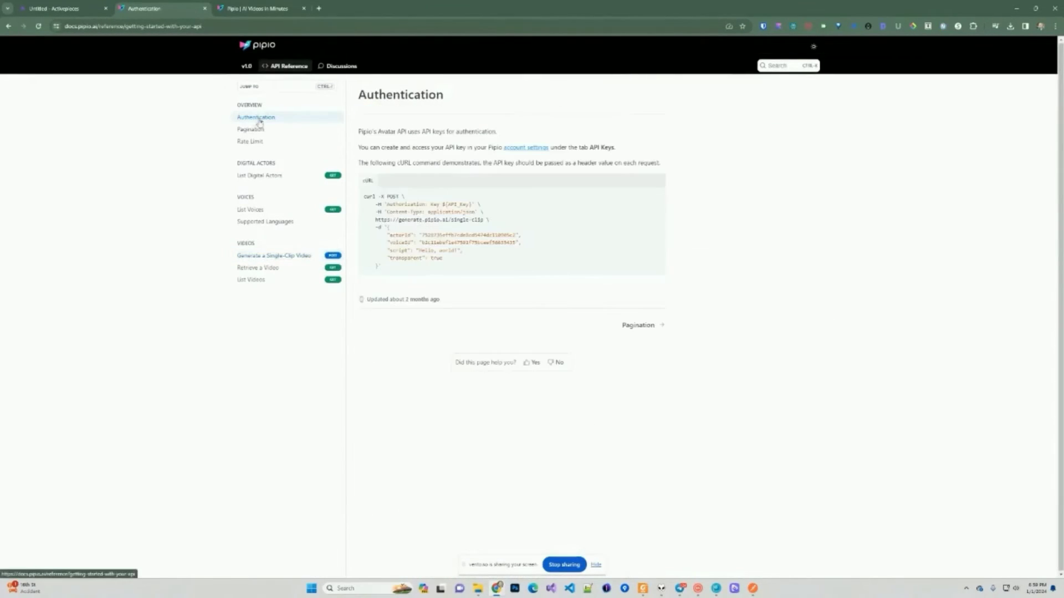
drag(388, 213, 471, 212)
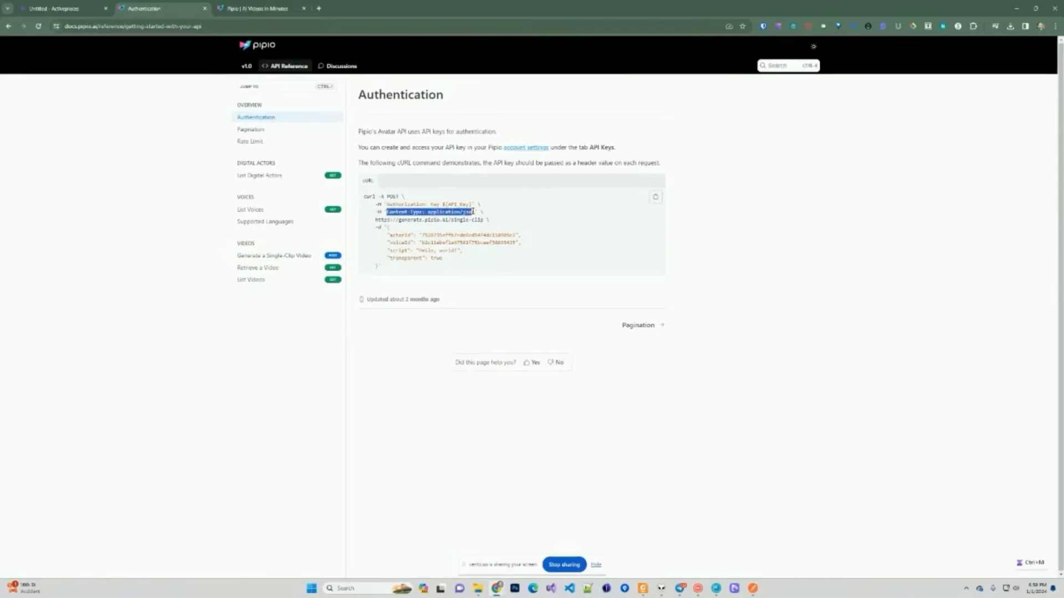
click(78, 3)
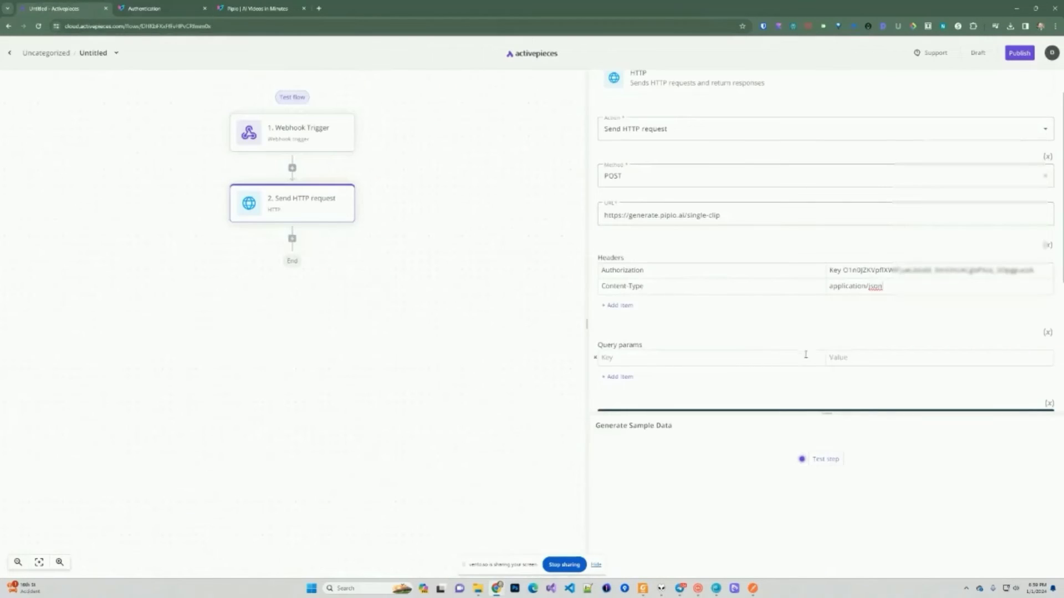
Test the Pipio POST request step.
scroll(794, 325, down, 3)
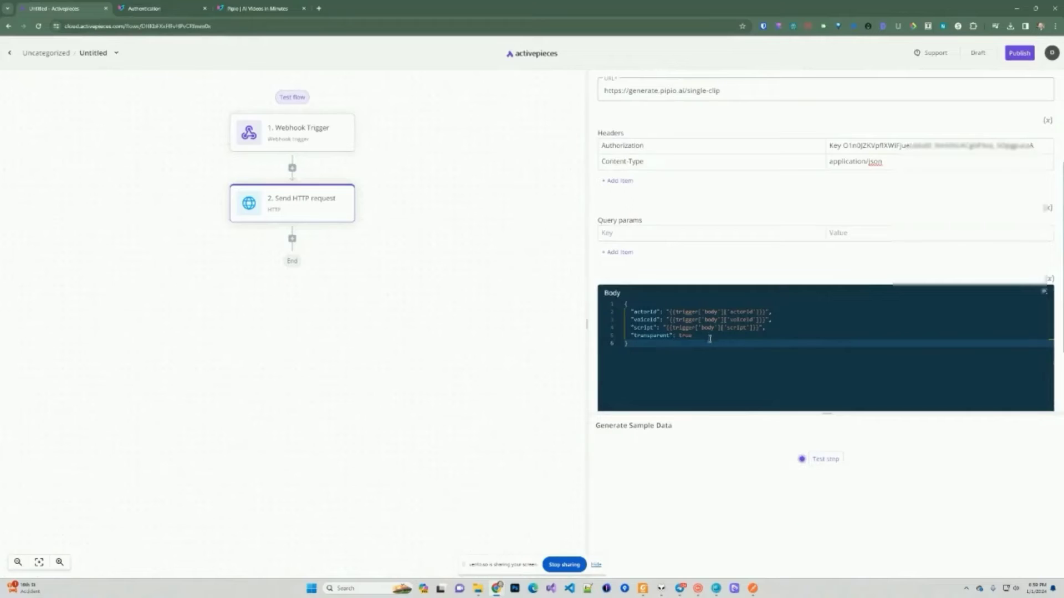
scroll(797, 221, up, 3)
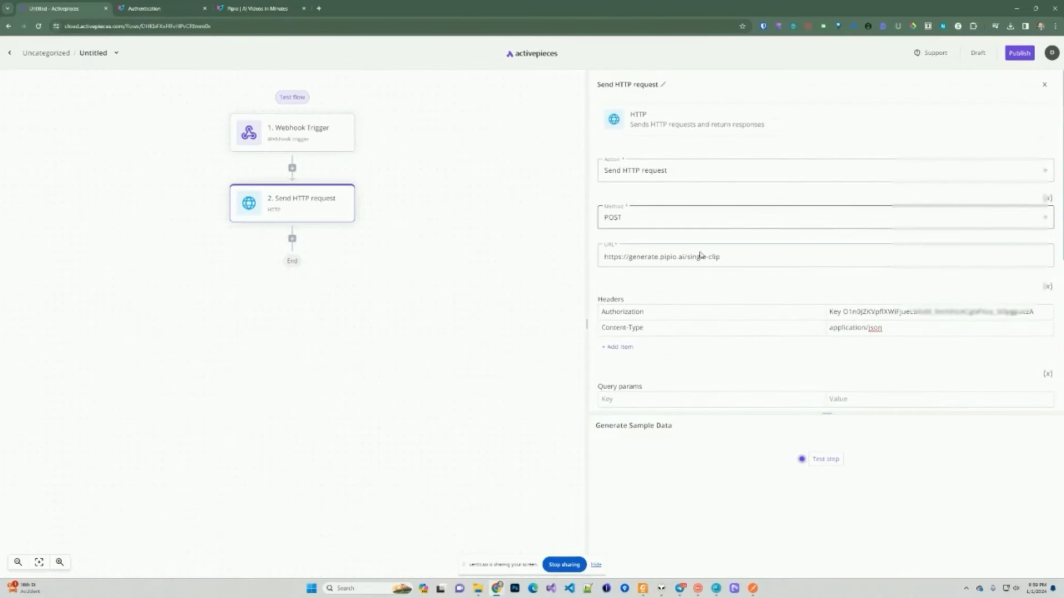
scroll(711, 327, down, 2)
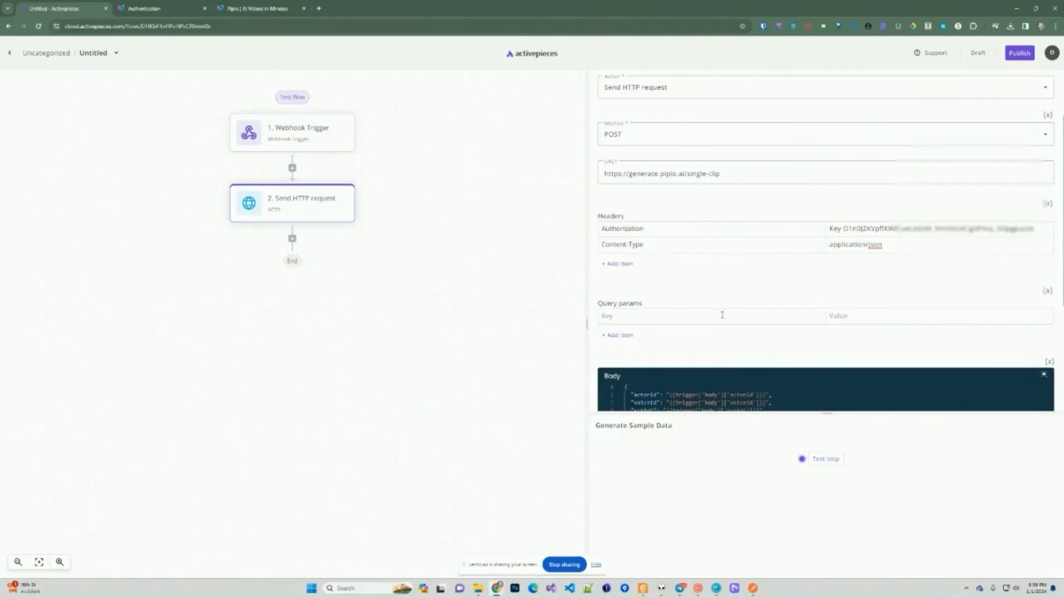
scroll(723, 316, down, 2)
click(823, 460)
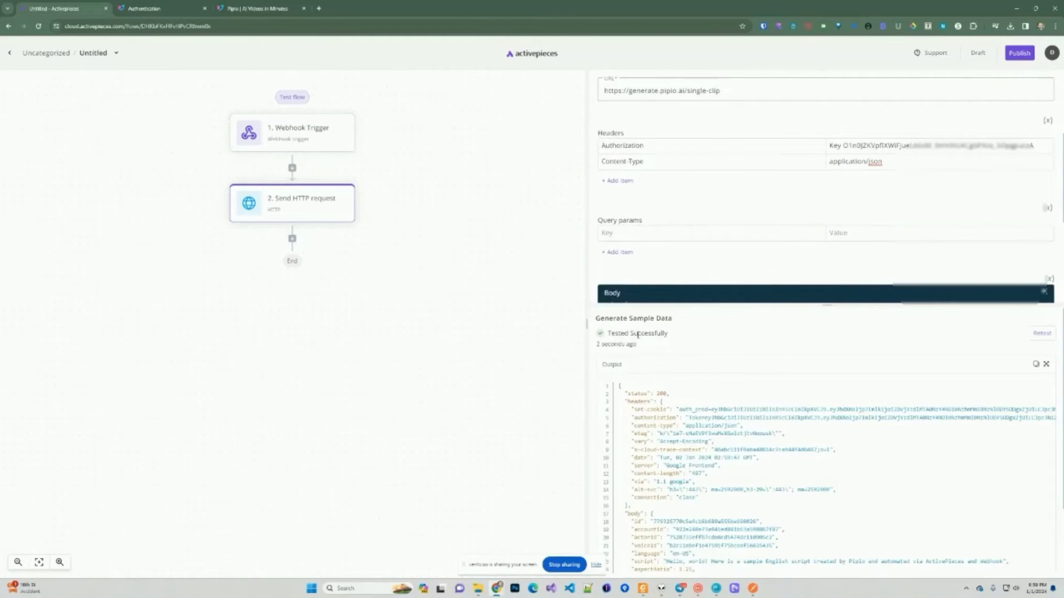
Review the returned pending video id and script, then add a step below step 2.
scroll(805, 485, down, 3)
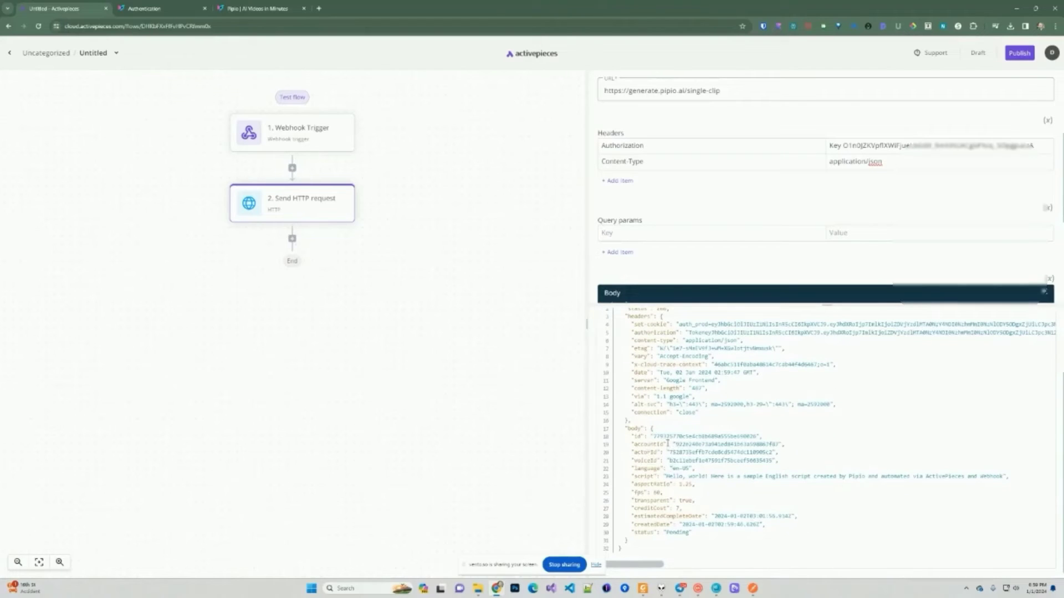
drag(654, 437, 743, 438)
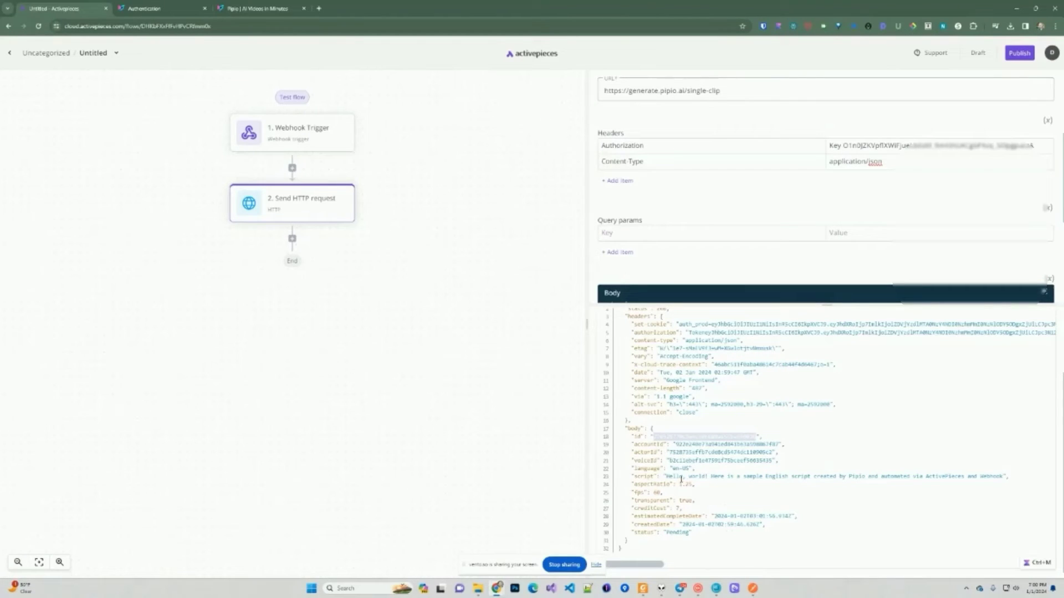
drag(665, 477, 787, 477)
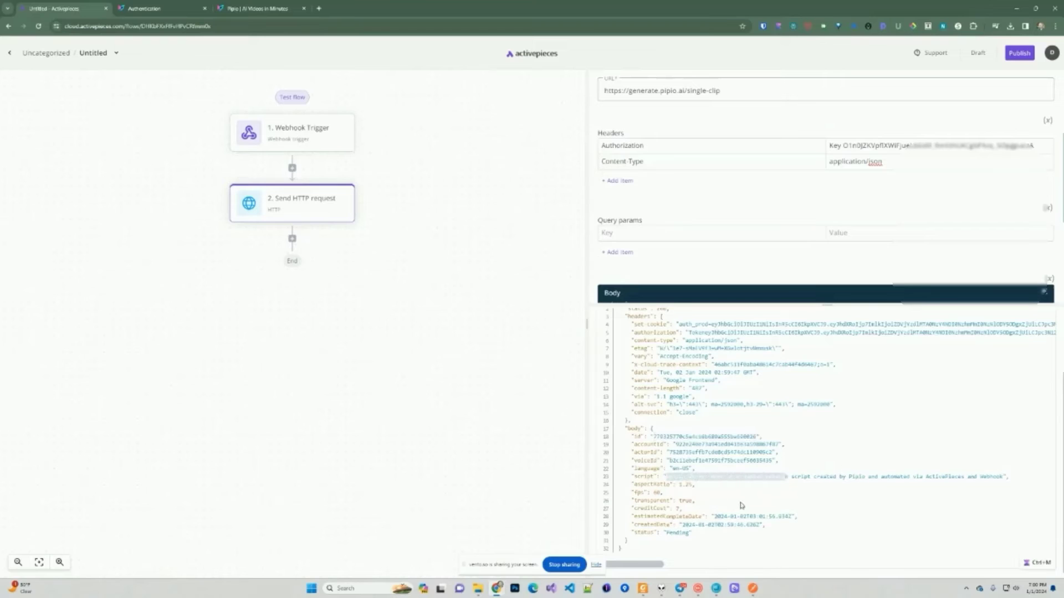
click(677, 494)
double_click(658, 436)
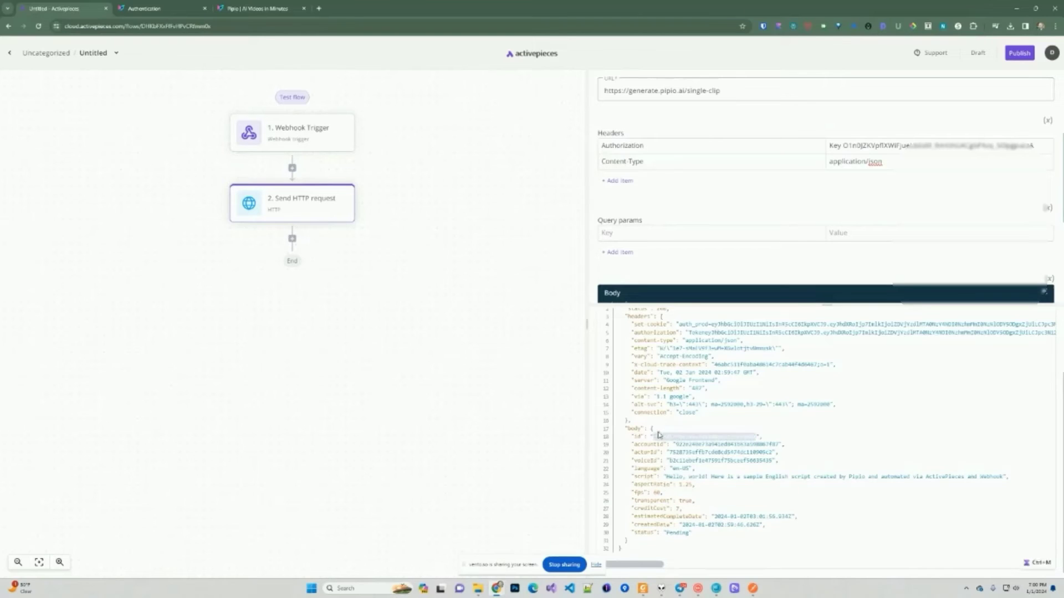
click(690, 428)
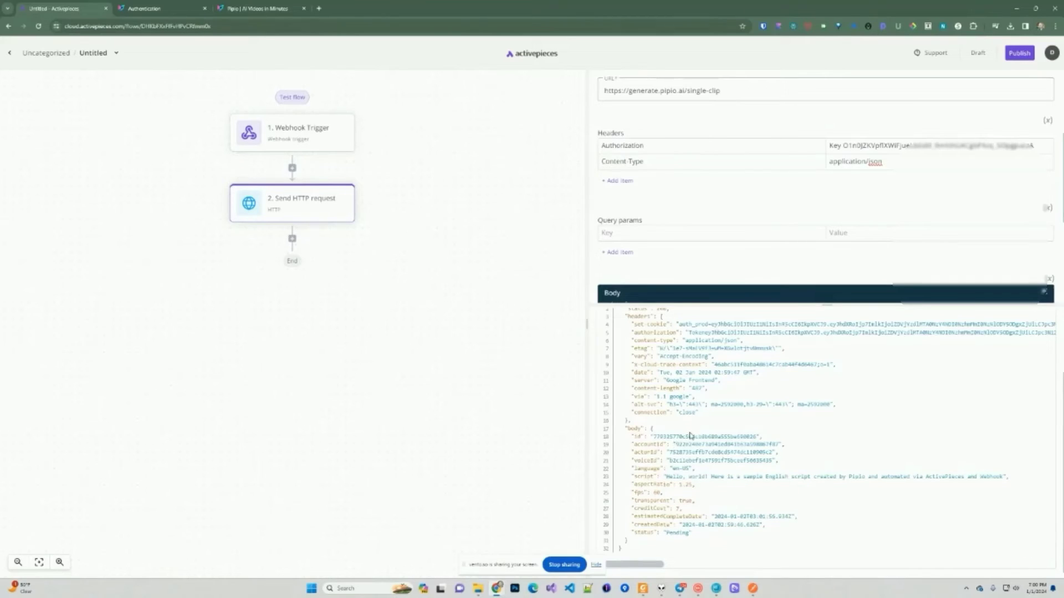
double_click(691, 436)
click(688, 427)
click(292, 240)
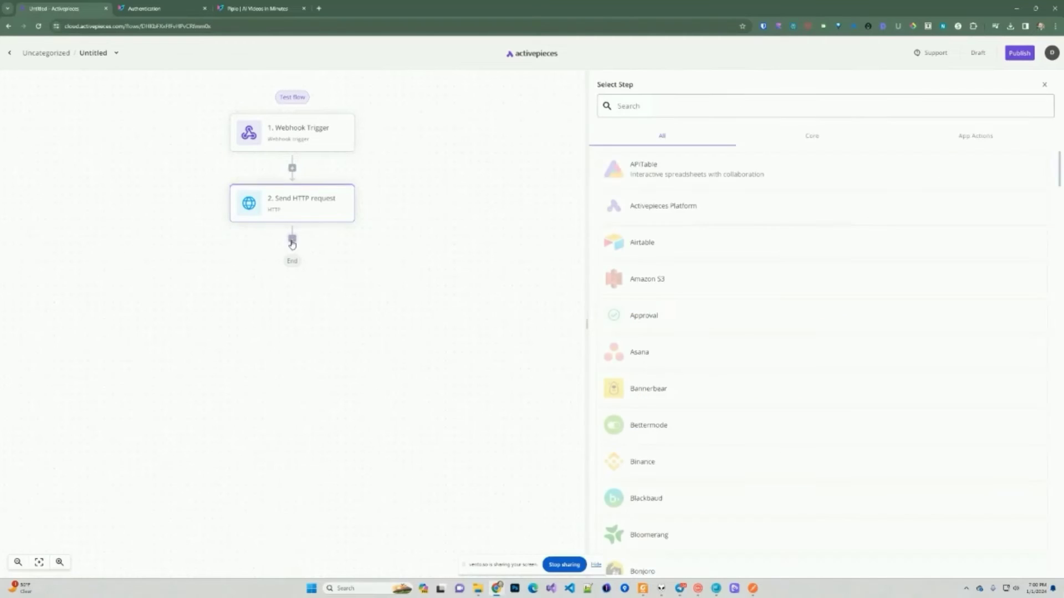
Add an HTTP Send HTTP request step as step 3 with method GET.
click(813, 142)
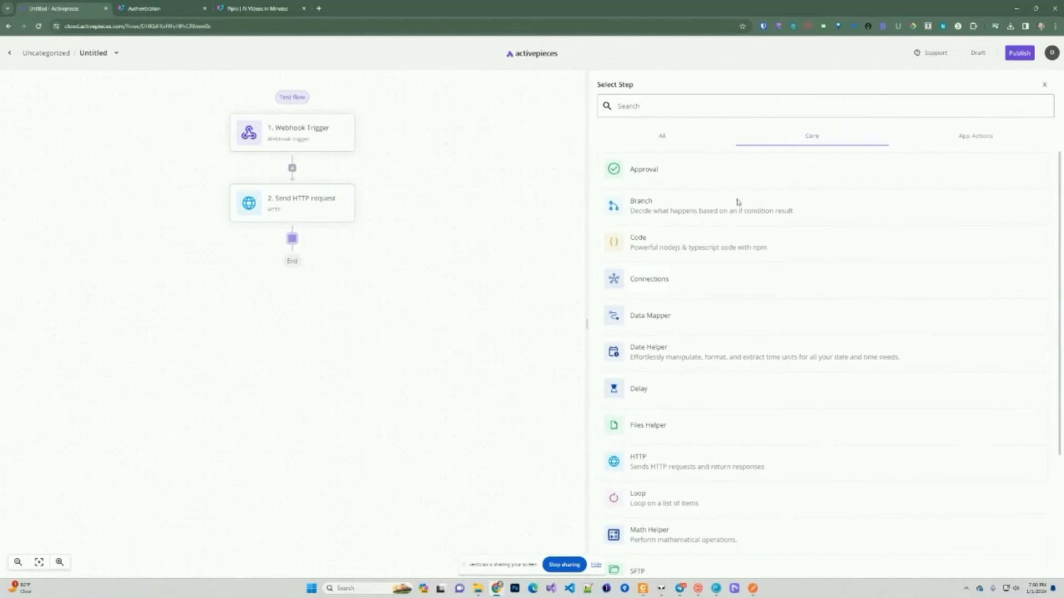
click(645, 463)
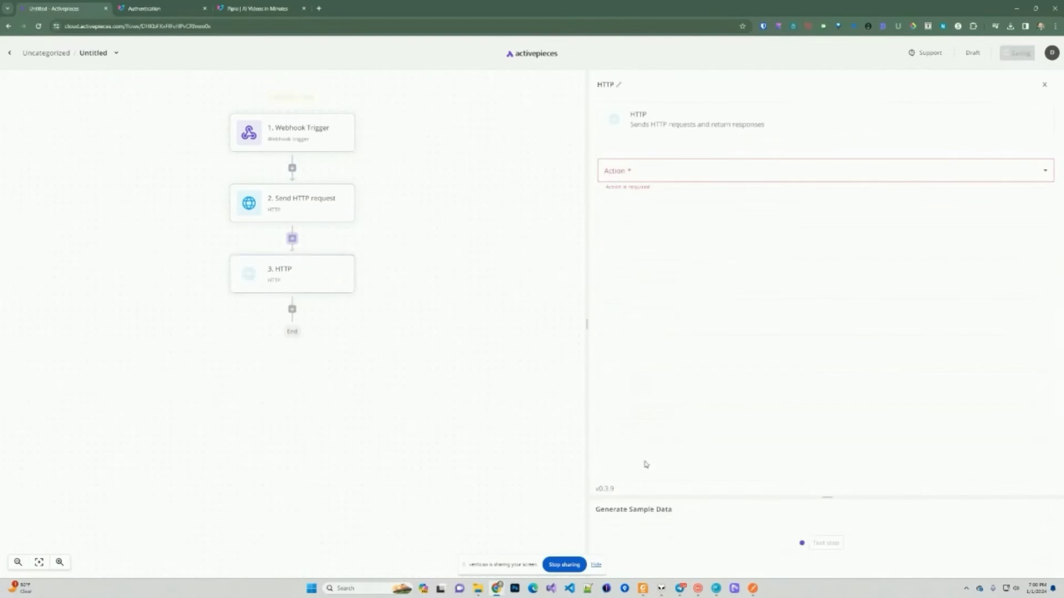
click(662, 179)
click(649, 198)
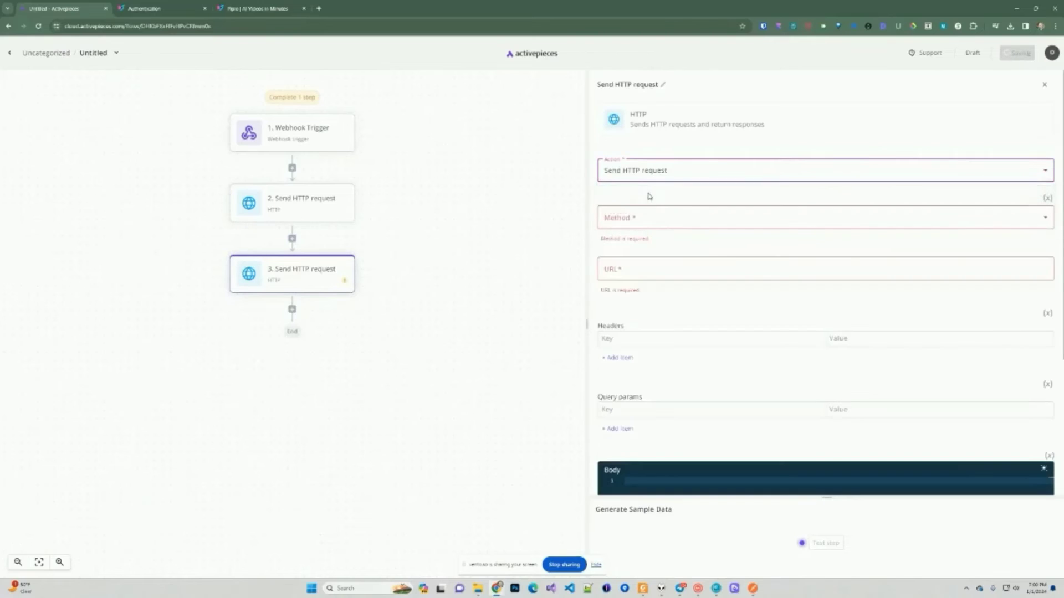
click(650, 218)
click(630, 270)
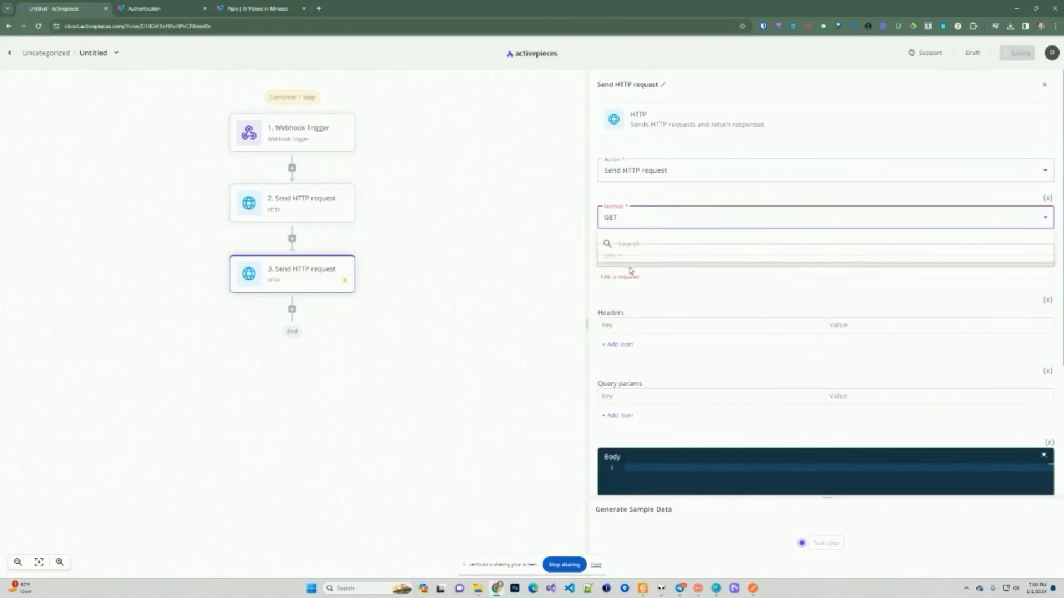
click(166, 9)
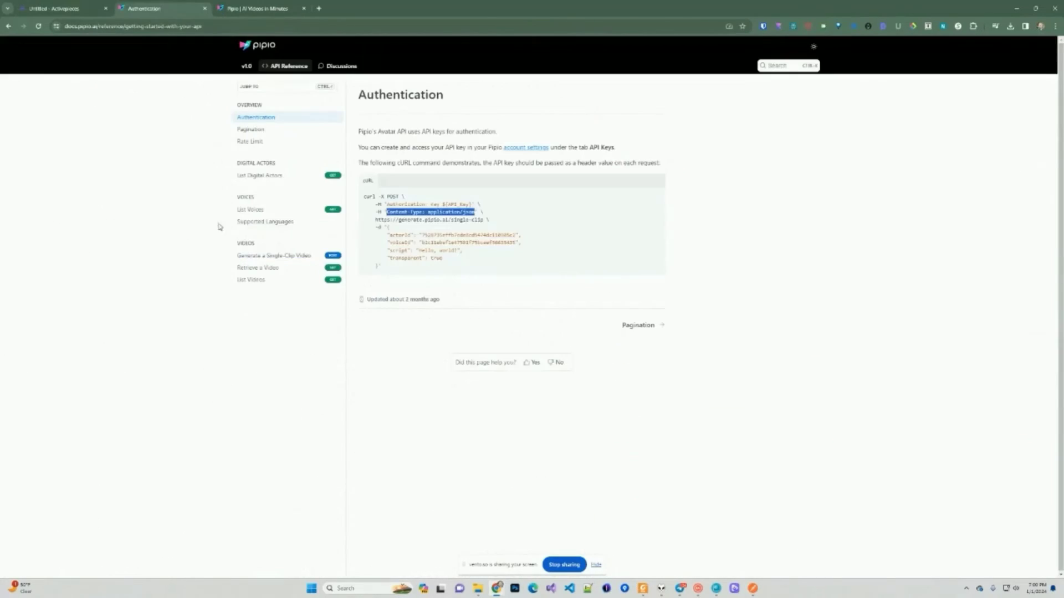
Select the Retrieve a Video endpoint URL in Pipio's docs and start editing step 3's URL.
click(247, 270)
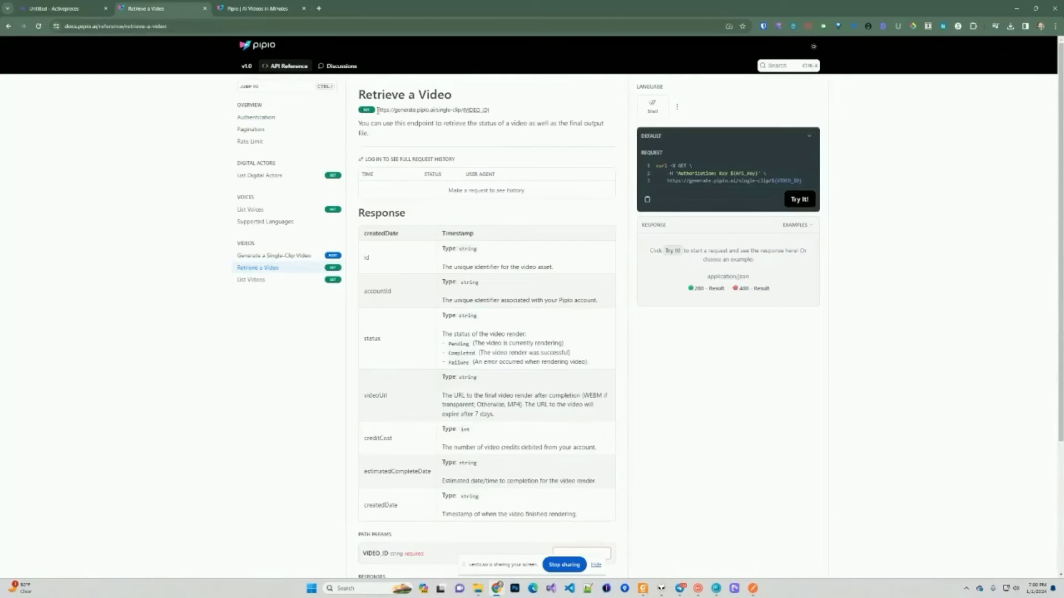
drag(376, 109, 491, 110)
key(ctrl+c)
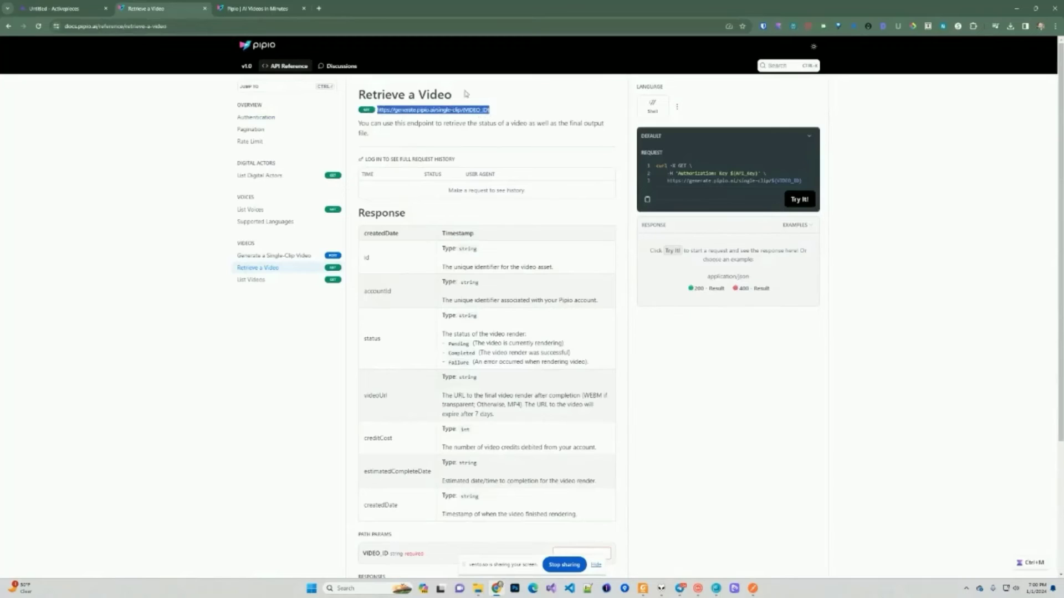
click(87, 5)
click(632, 256)
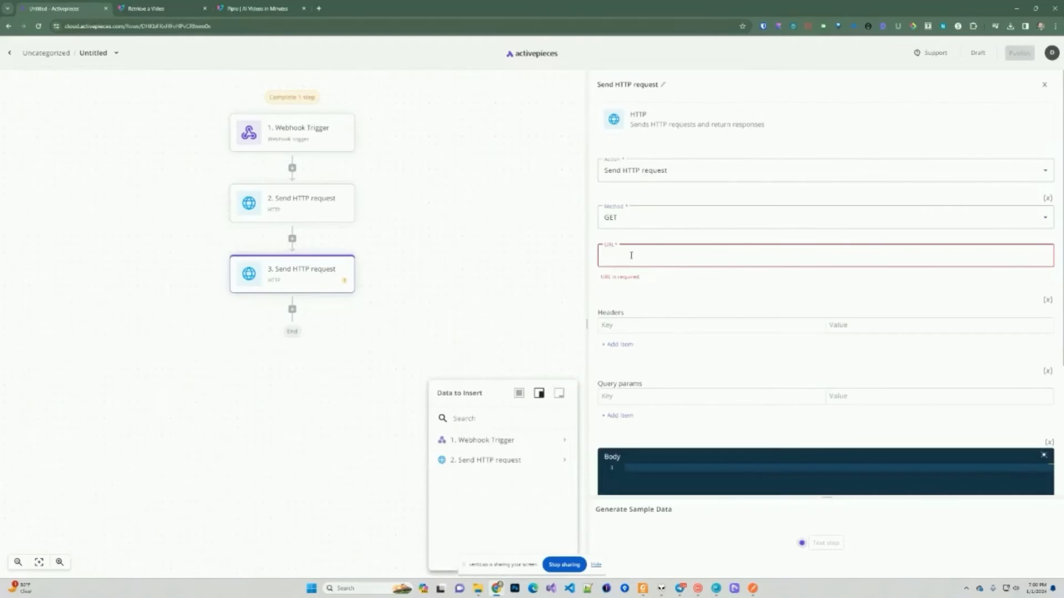
Paste the single-clip endpoint into step 3's URL, replacing {VIDEO_ID} with step 2's body id.
key(ctrl+v)
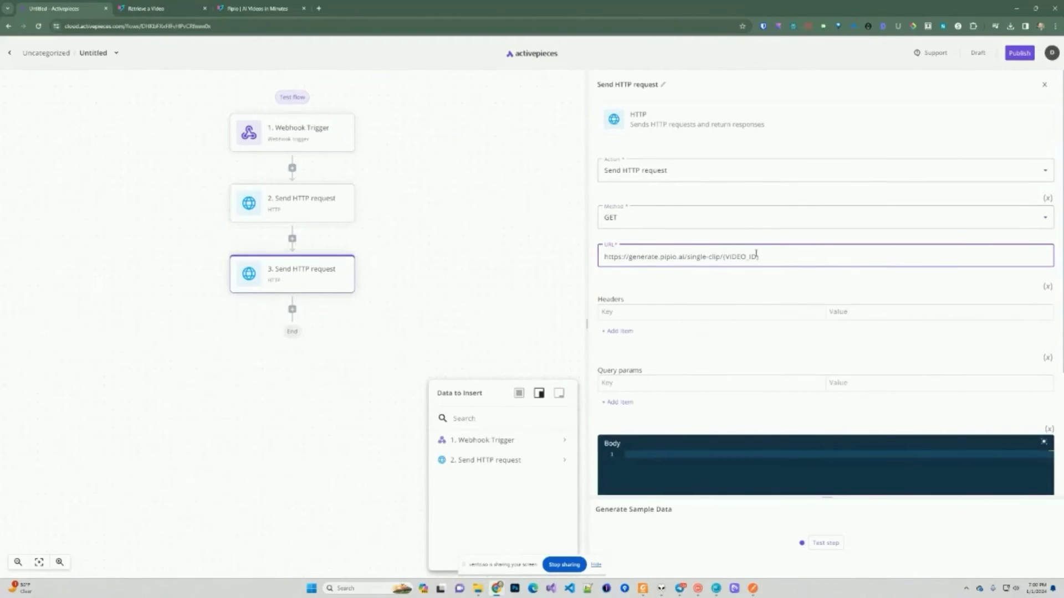
drag(758, 256, 723, 256)
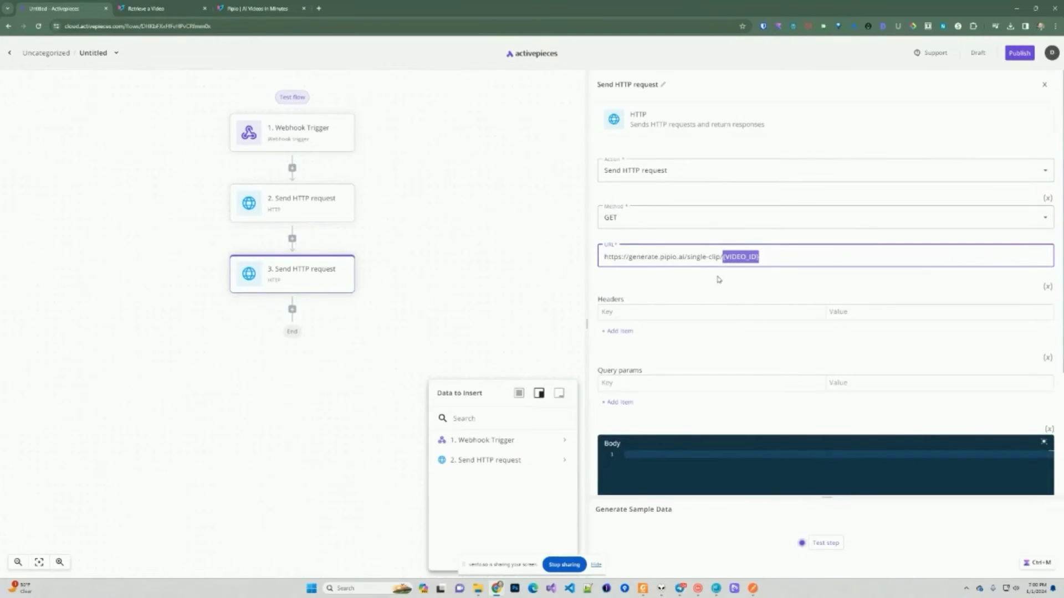
key(BackSpace)
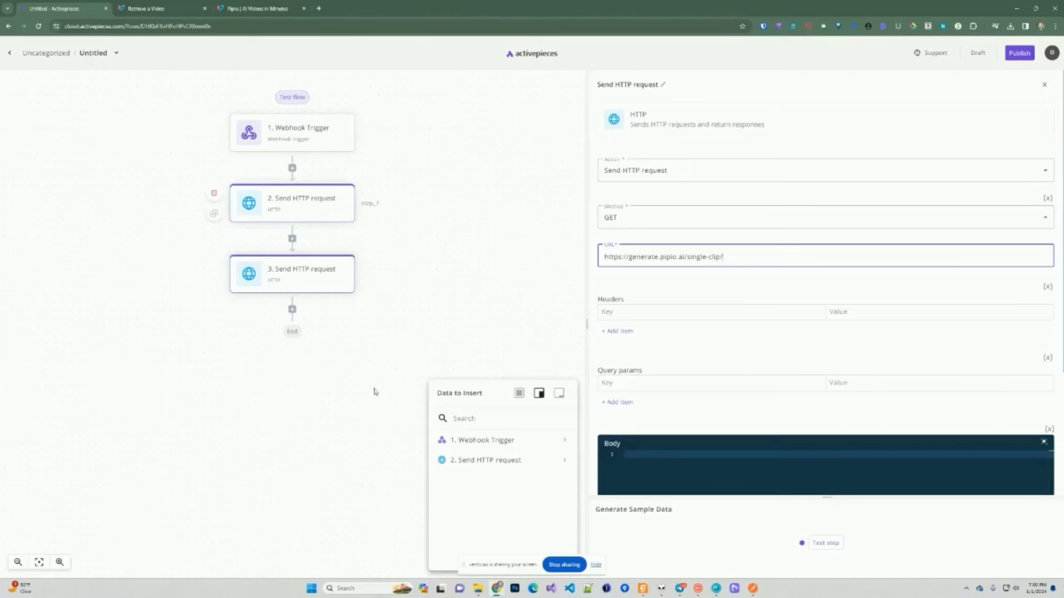
click(564, 461)
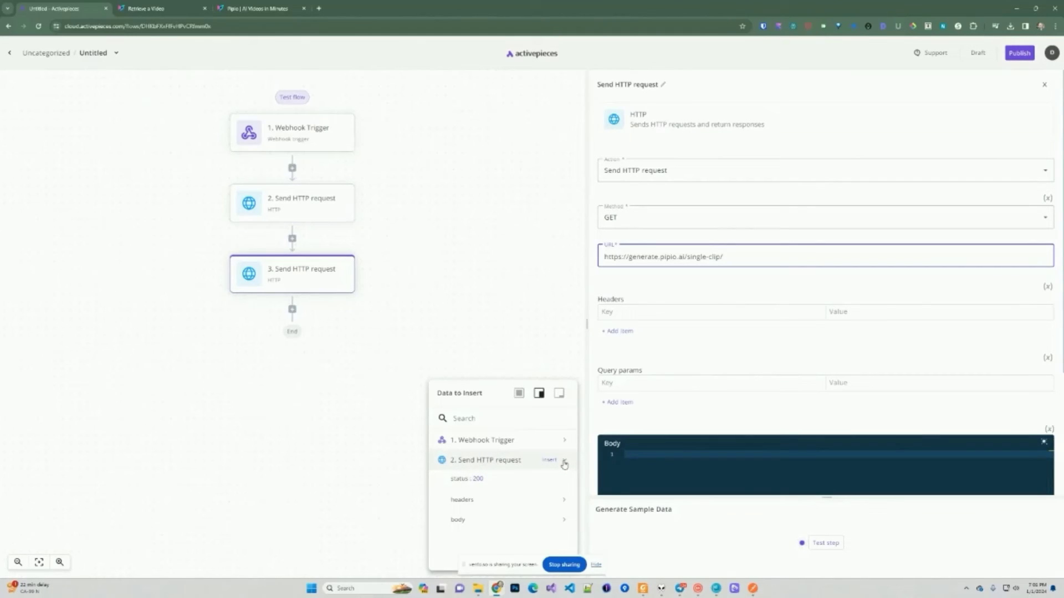
click(563, 520)
scroll(523, 482, down, 2)
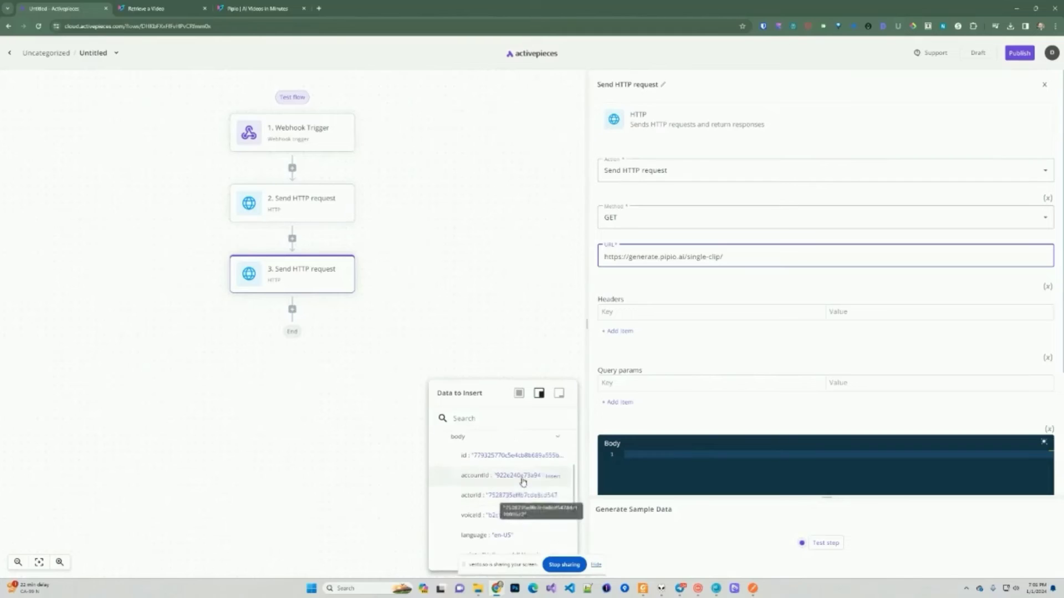
click(551, 456)
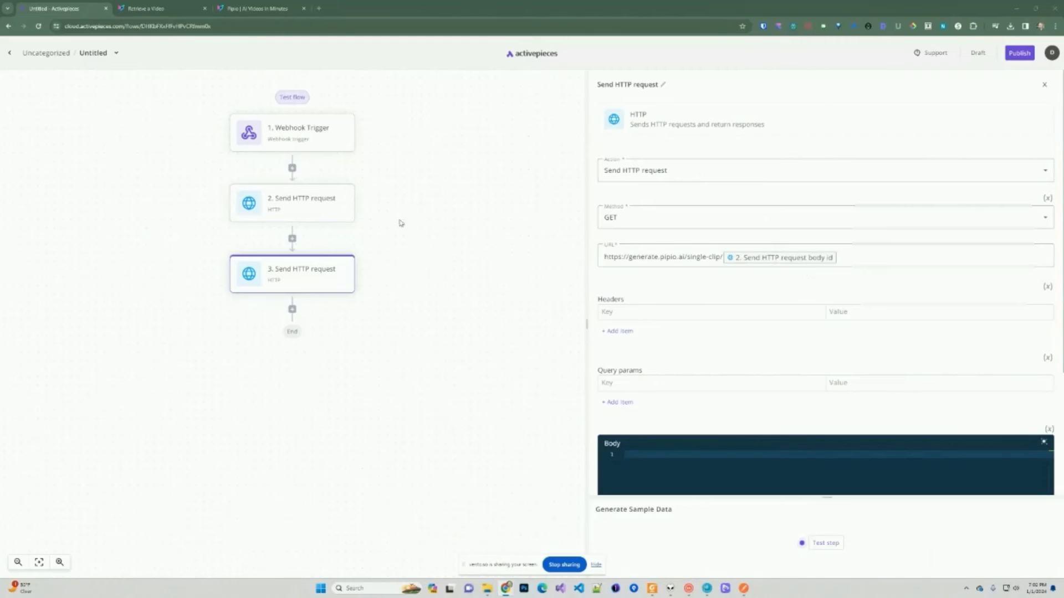
Copy step 2's Authorization key into a new Authorization header on step 3.
click(296, 204)
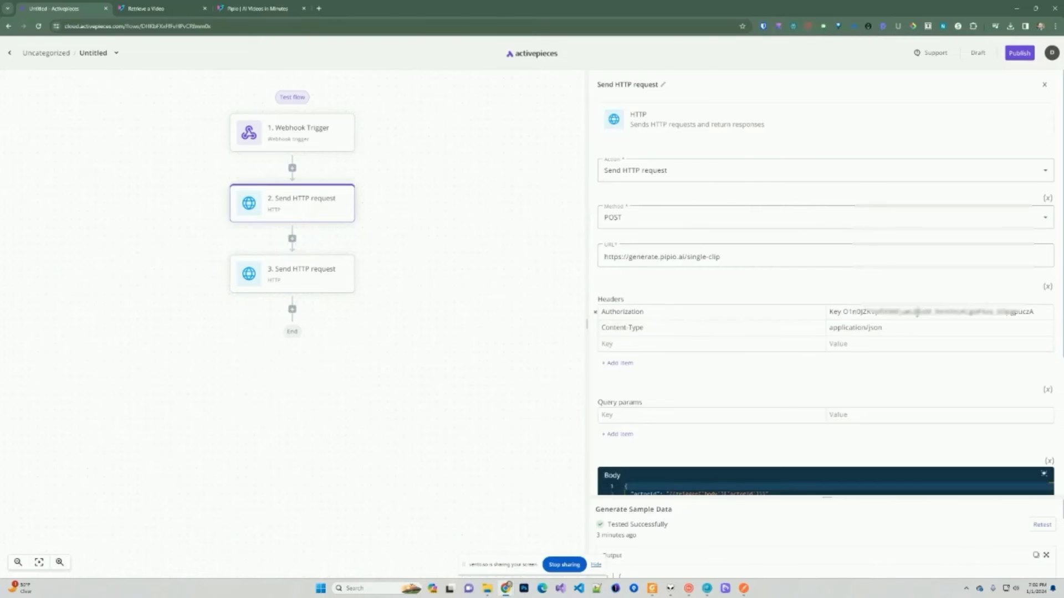
triple_click(917, 313)
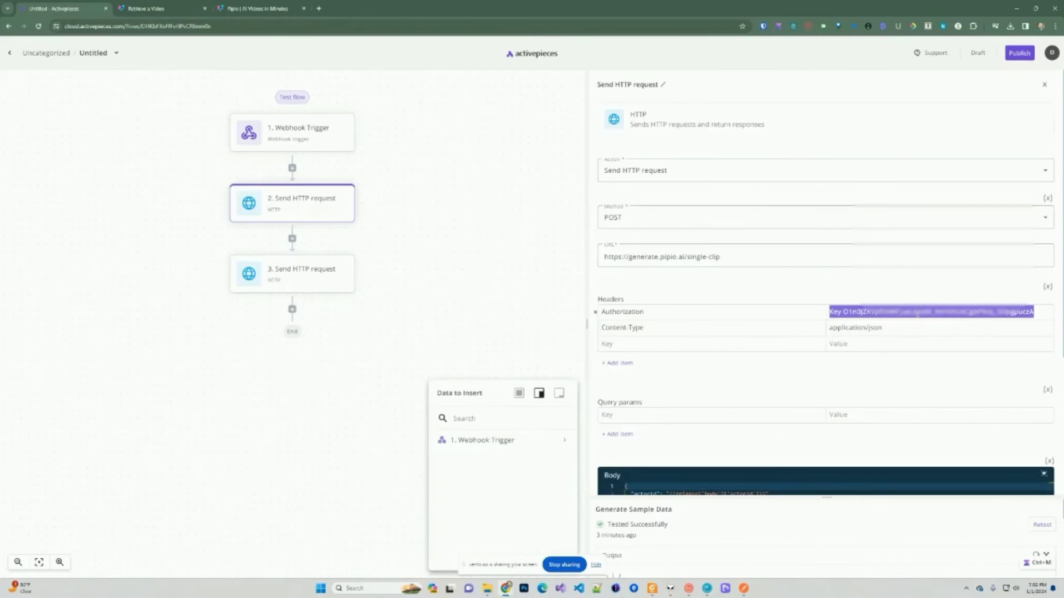
click(299, 277)
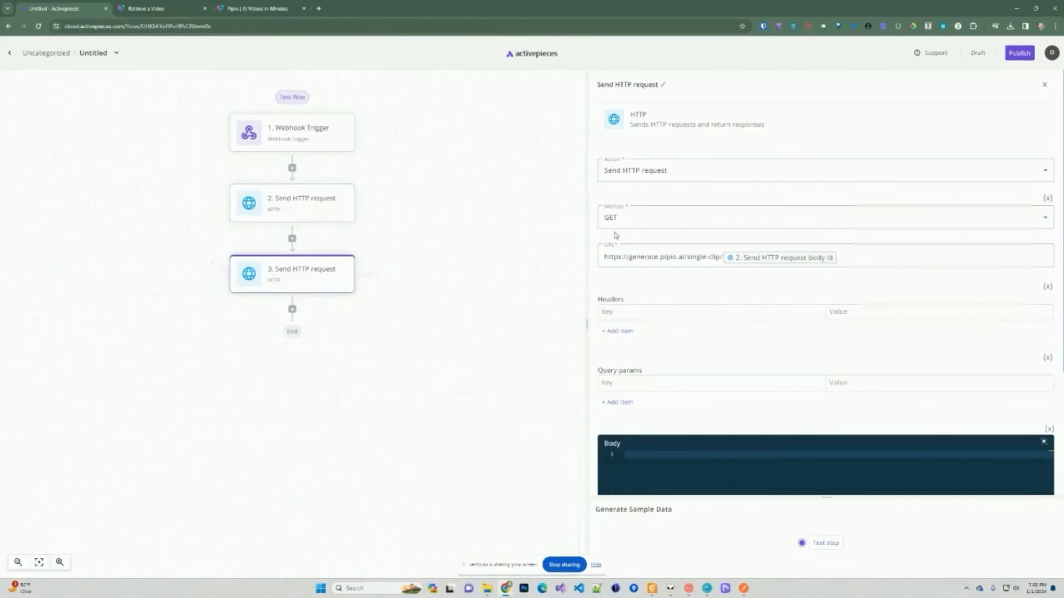
click(625, 311)
text(Authorization)
click(856, 313)
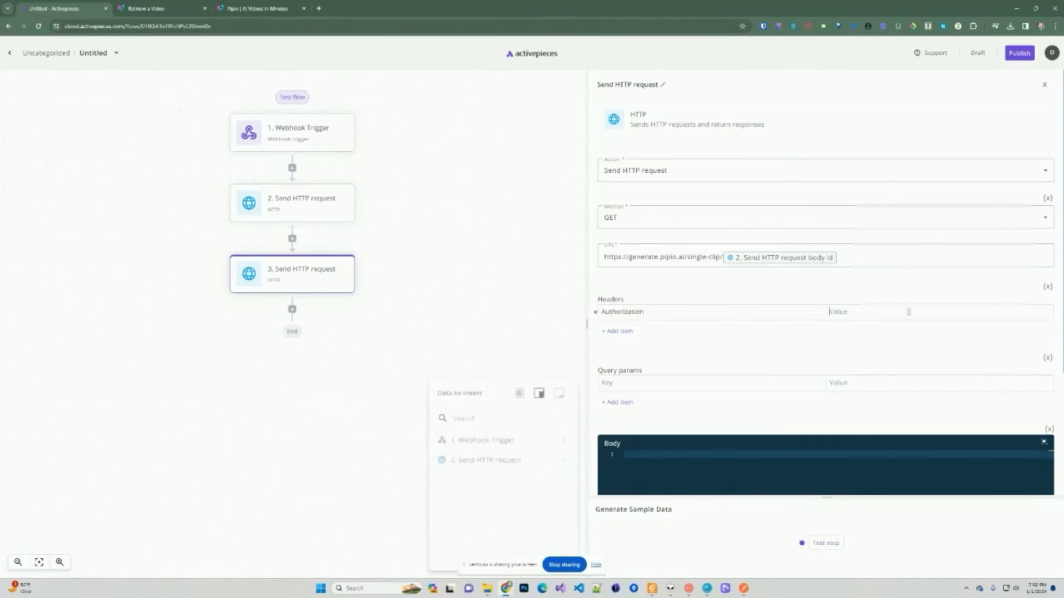
key(ctrl+v)
Add a Content-Type: application/json header to step 3.
click(618, 331)
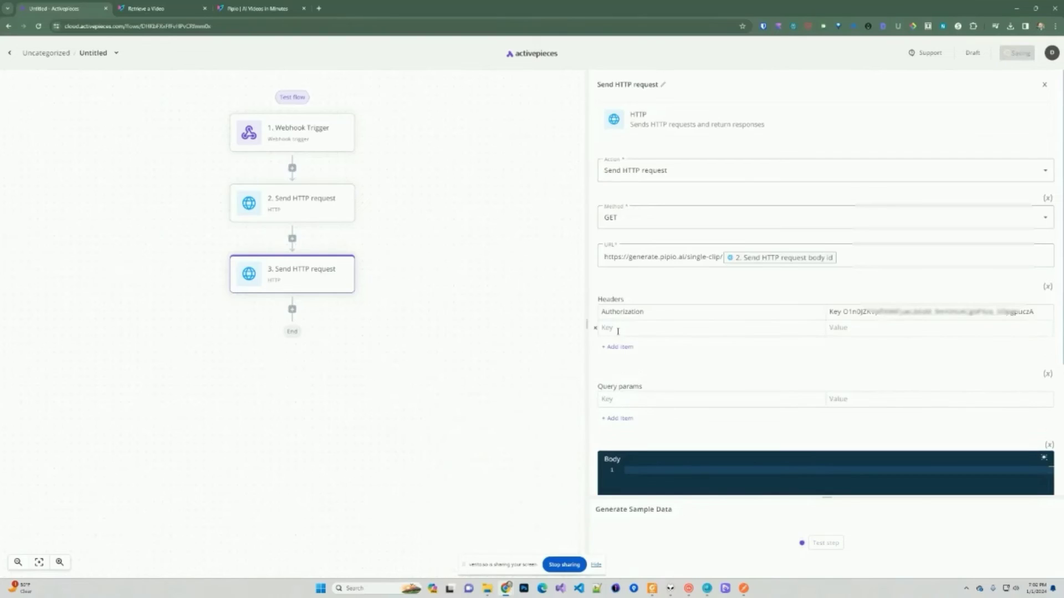
text(Content-Type)
key(Tab)
text(application/json)
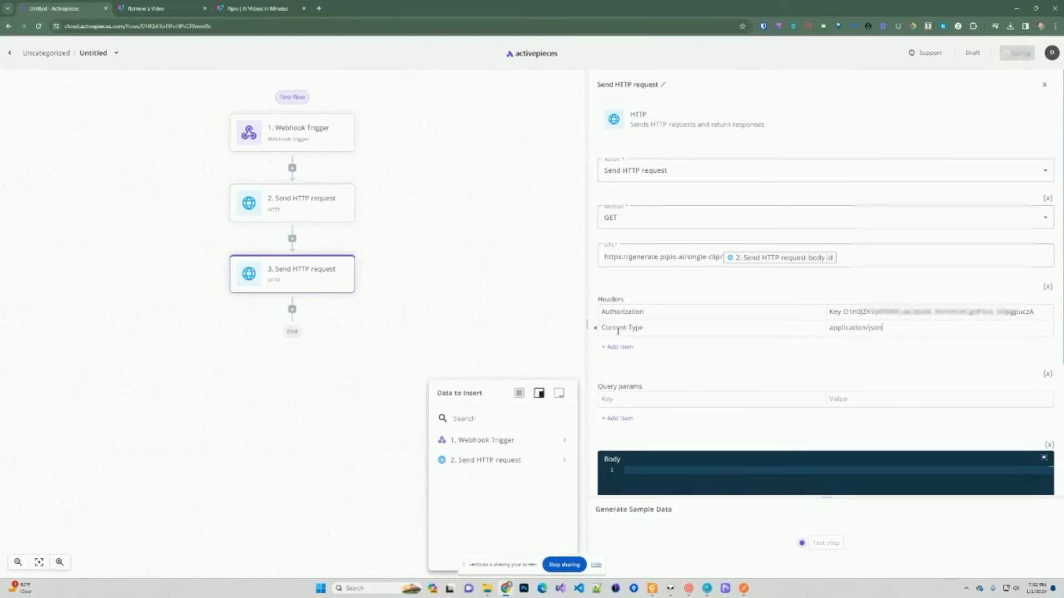
click(697, 367)
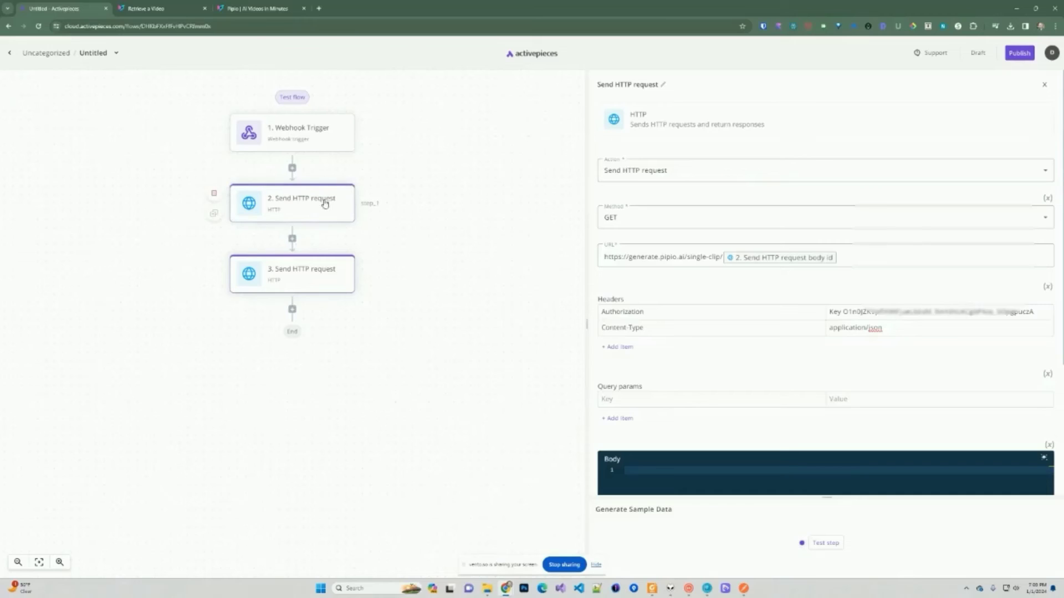
click(295, 206)
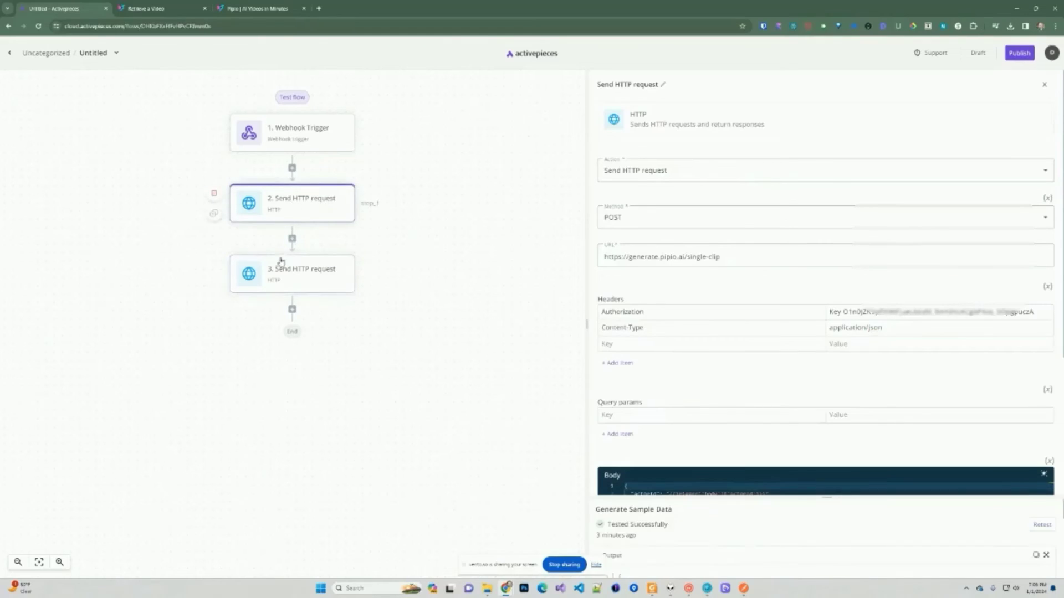
click(283, 264)
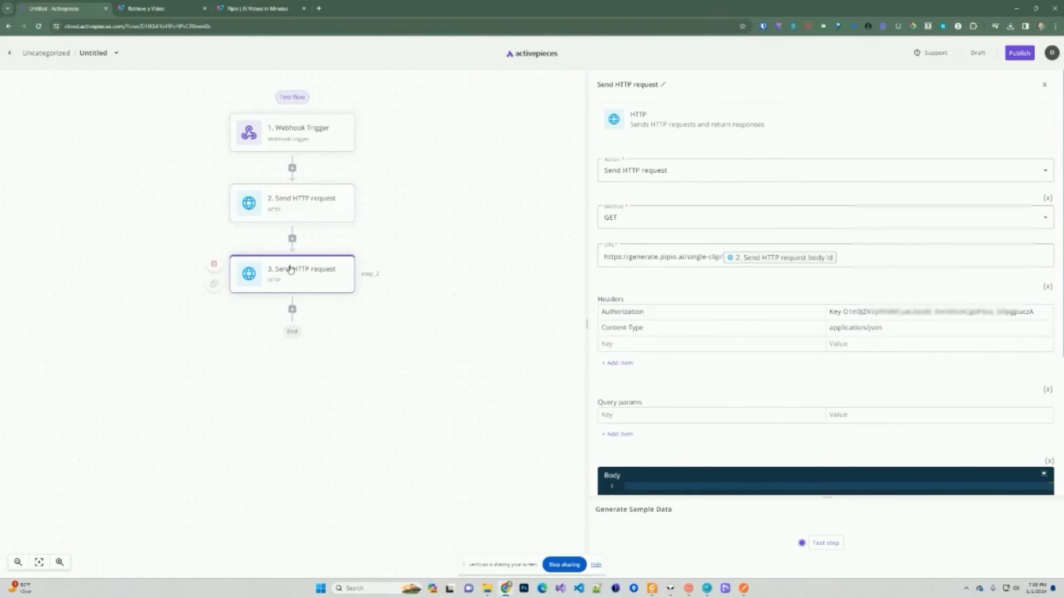
Test the GET step and copy the completed clip's videoUrl from the output.
scroll(875, 441, down, 2)
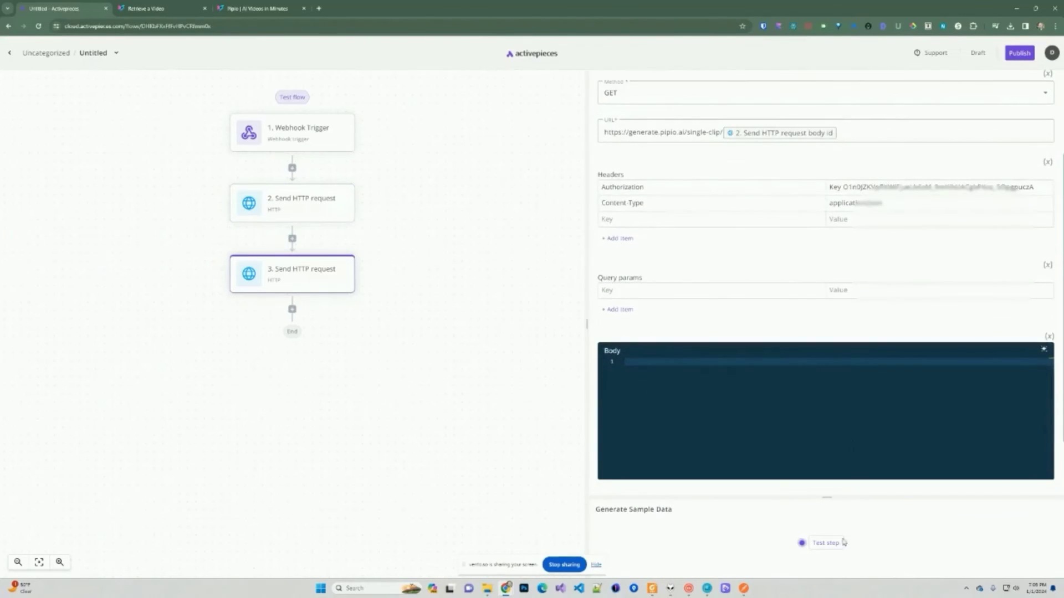
click(825, 543)
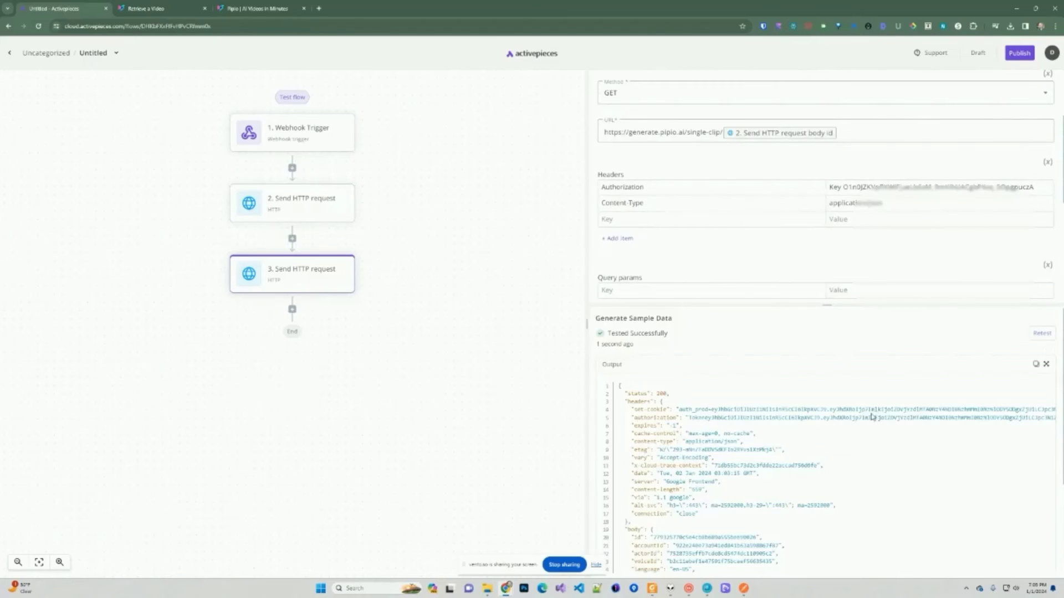
scroll(872, 417, down, 2)
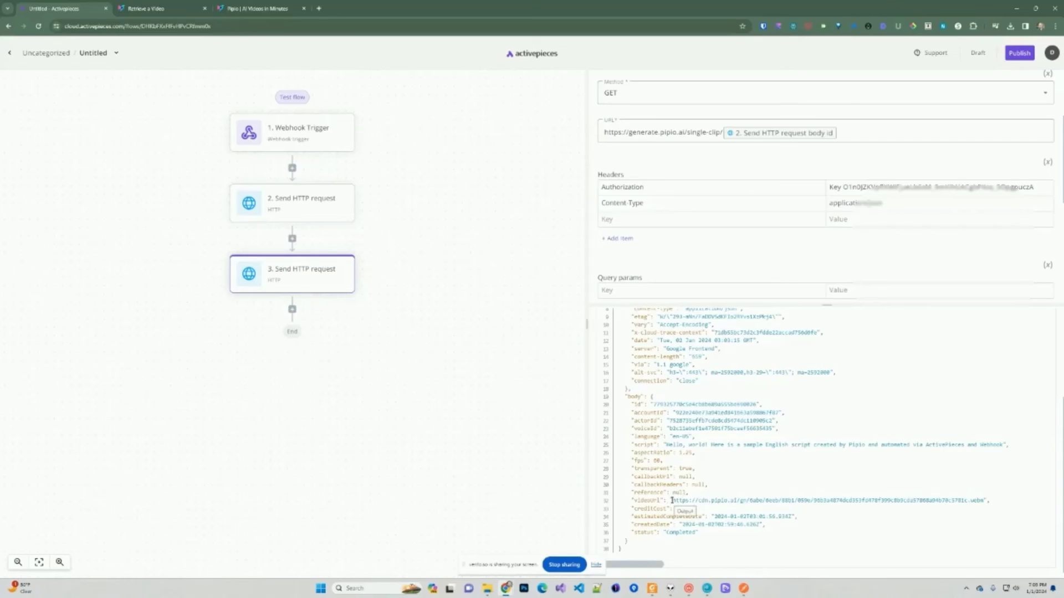
drag(672, 500, 975, 502)
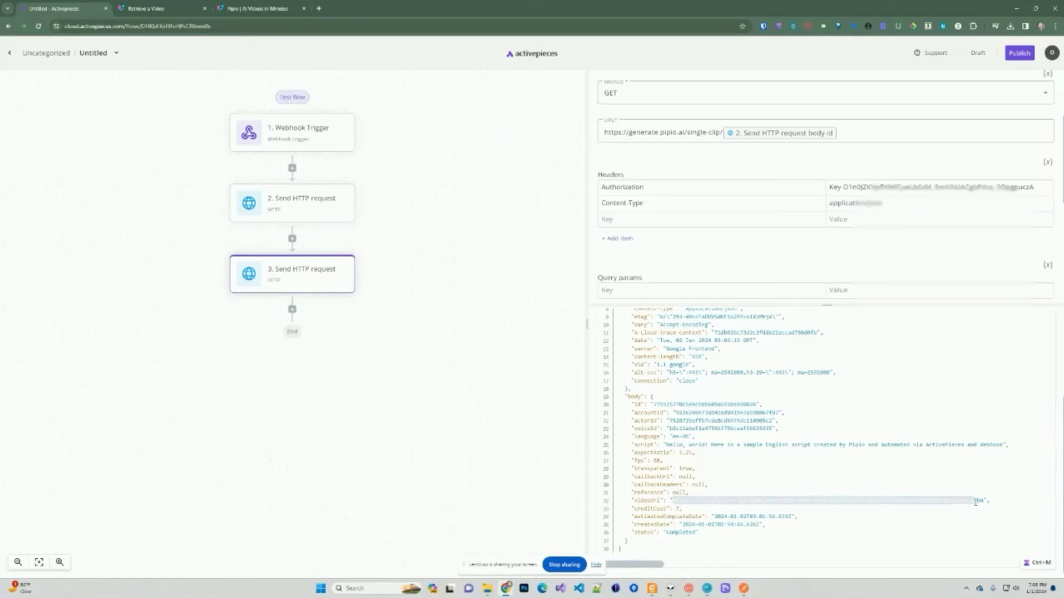
right_click(969, 501)
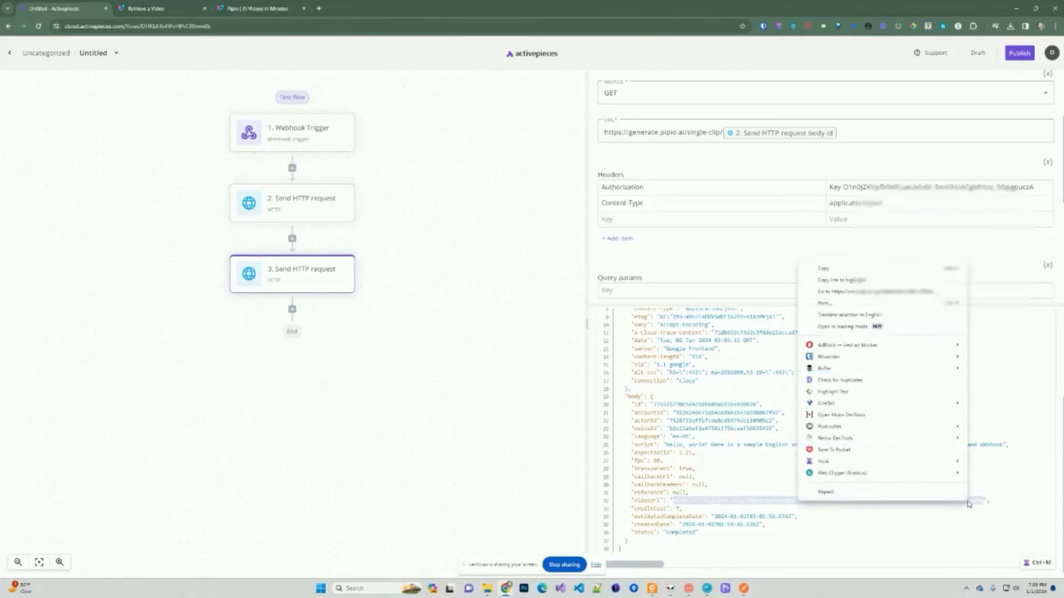
click(814, 269)
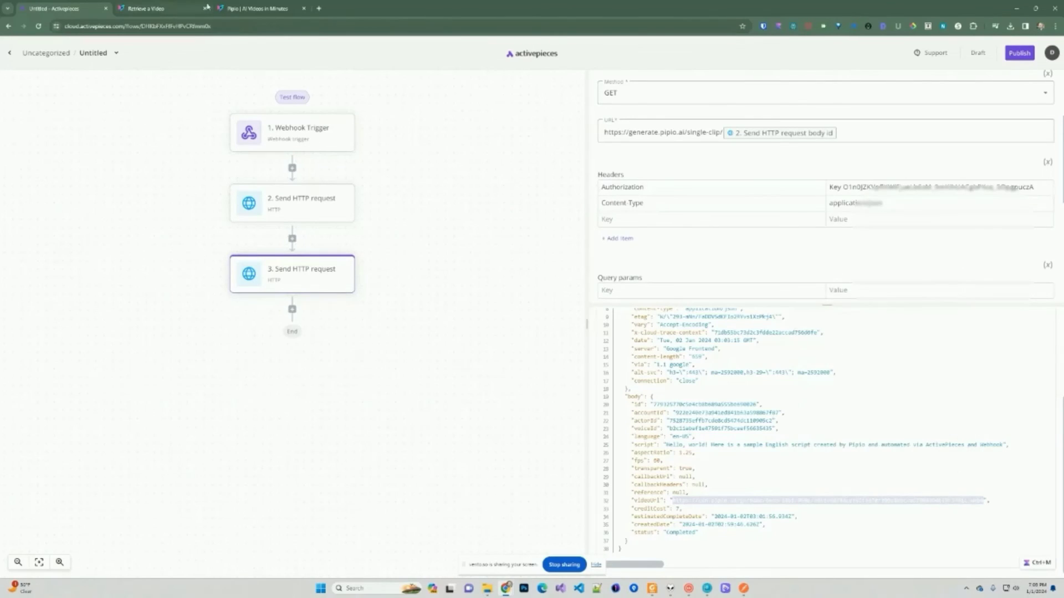
Load the videoUrl in a new Chrome tab, cancel the MP4 save, and return to Activepieces.
click(318, 9)
key(ctrl+v)
key(Return)
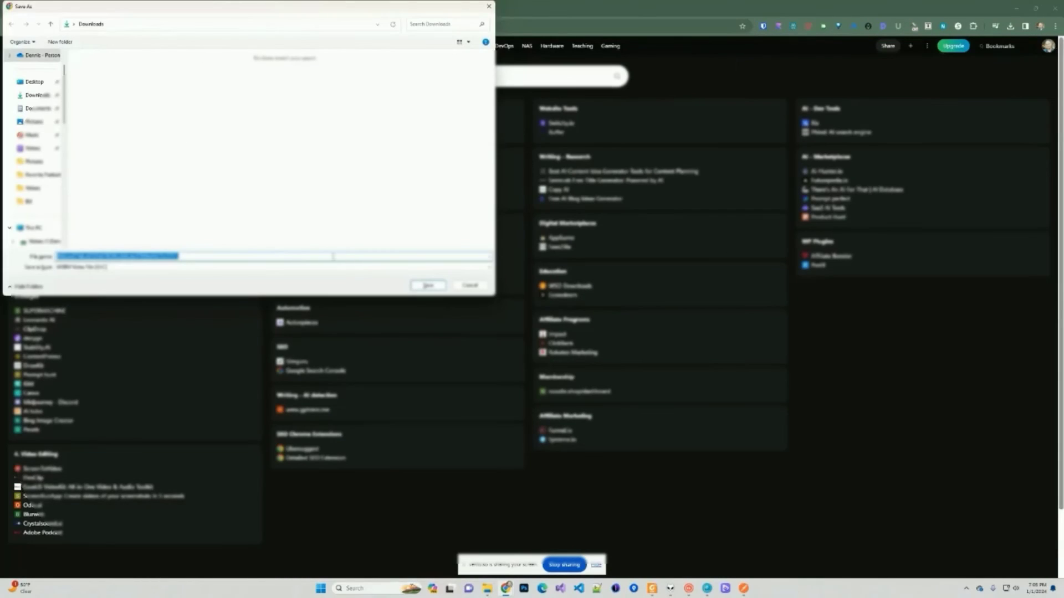
click(465, 285)
click(67, 9)
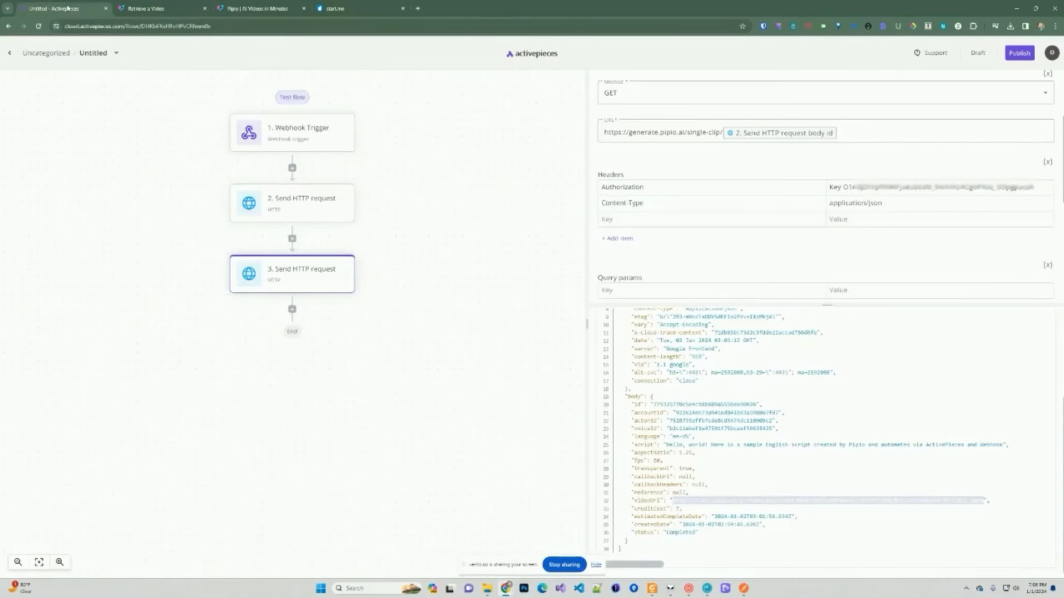
Add a Core HTTP step after step 3 as step 4, using the Return Response action.
click(292, 309)
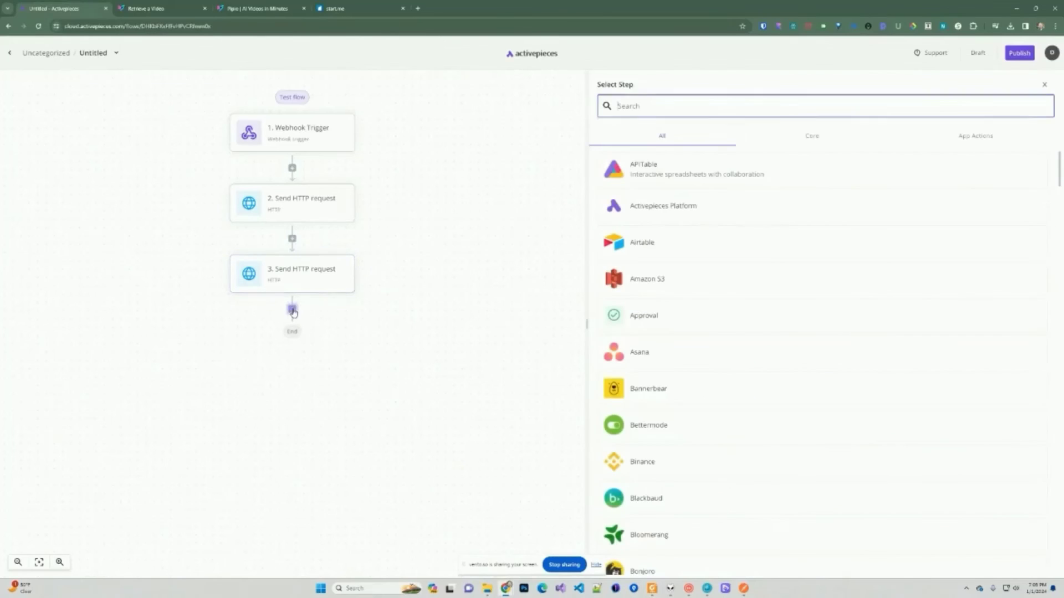
click(792, 145)
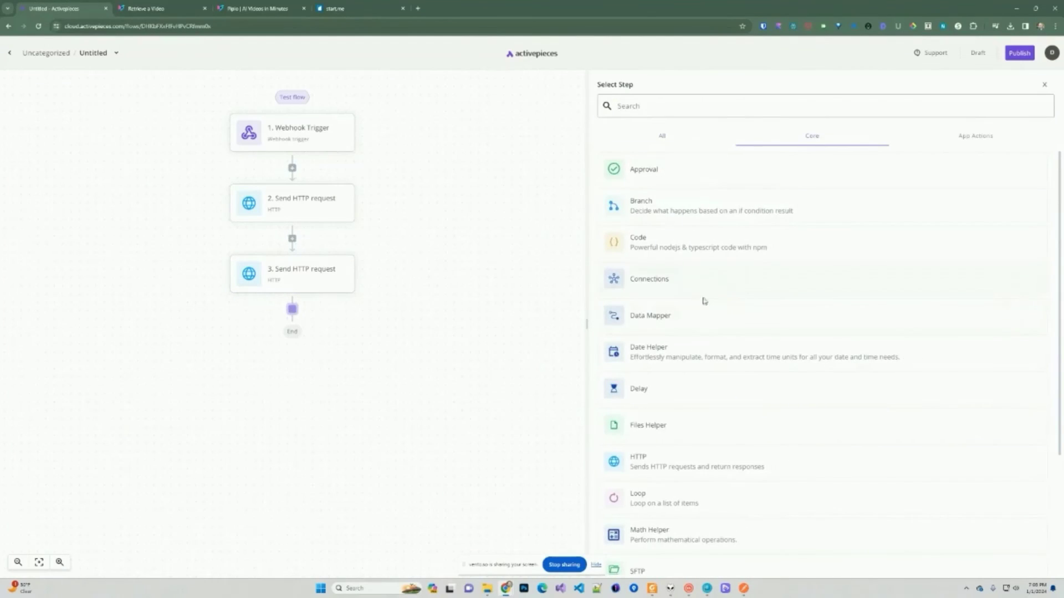
scroll(693, 321, down, 3)
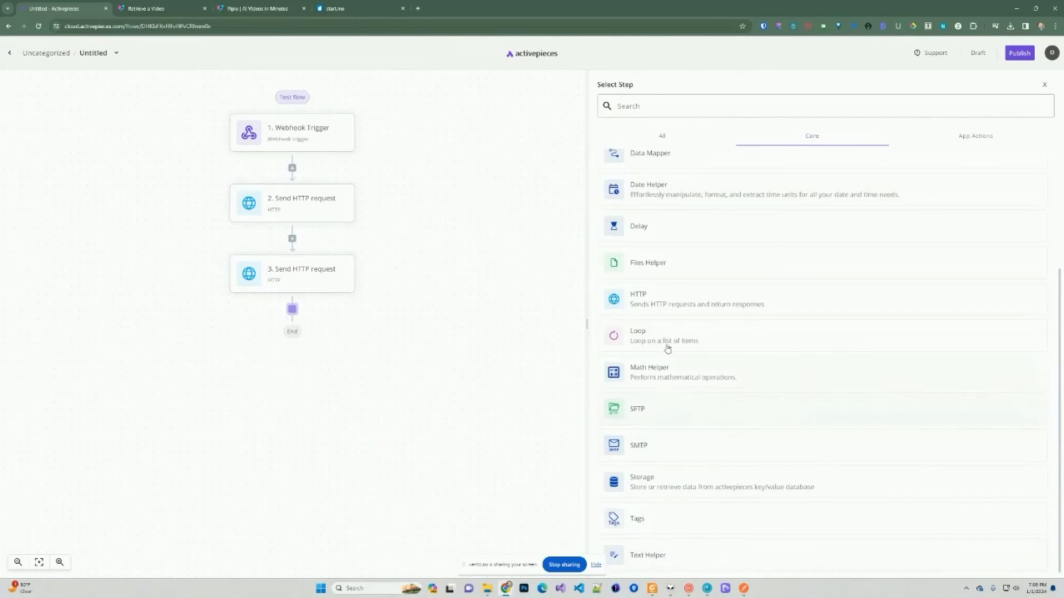
click(660, 300)
click(676, 175)
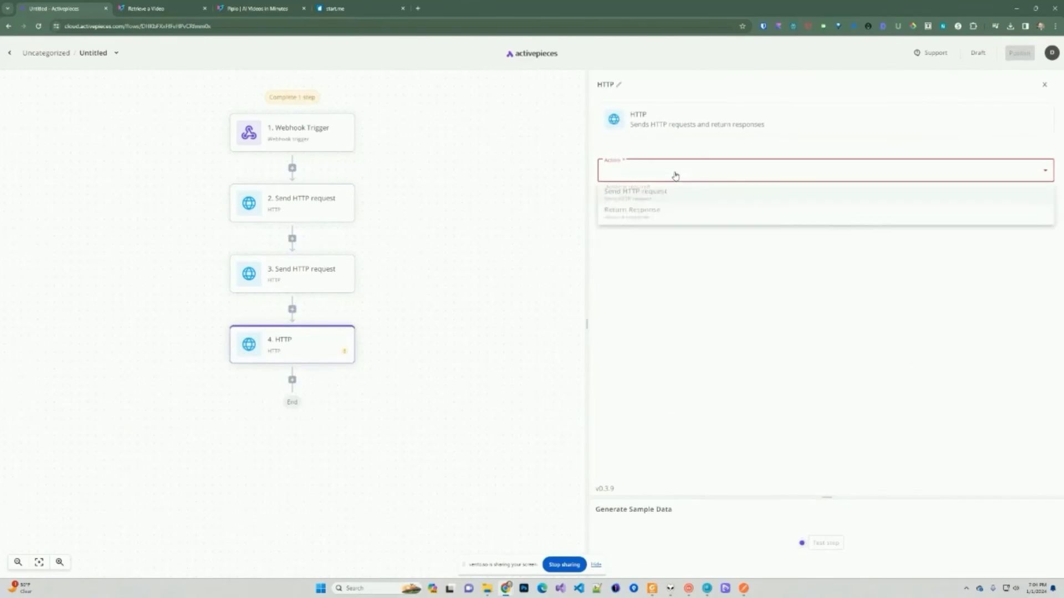
click(641, 216)
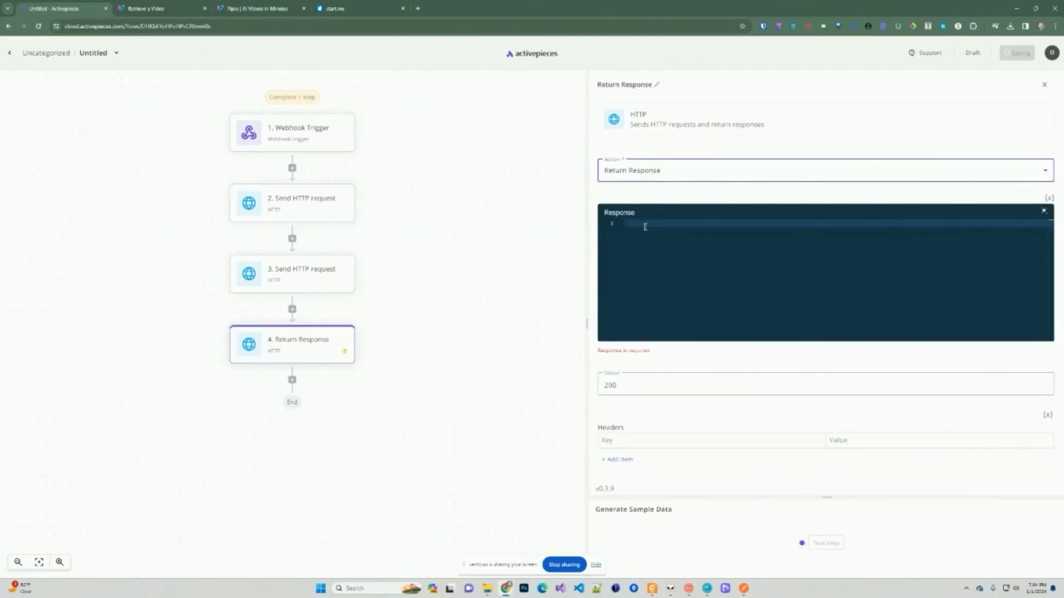
Set the response body to {"videoUrl": ""} filled with step 3's body videoUrl.
click(649, 230)
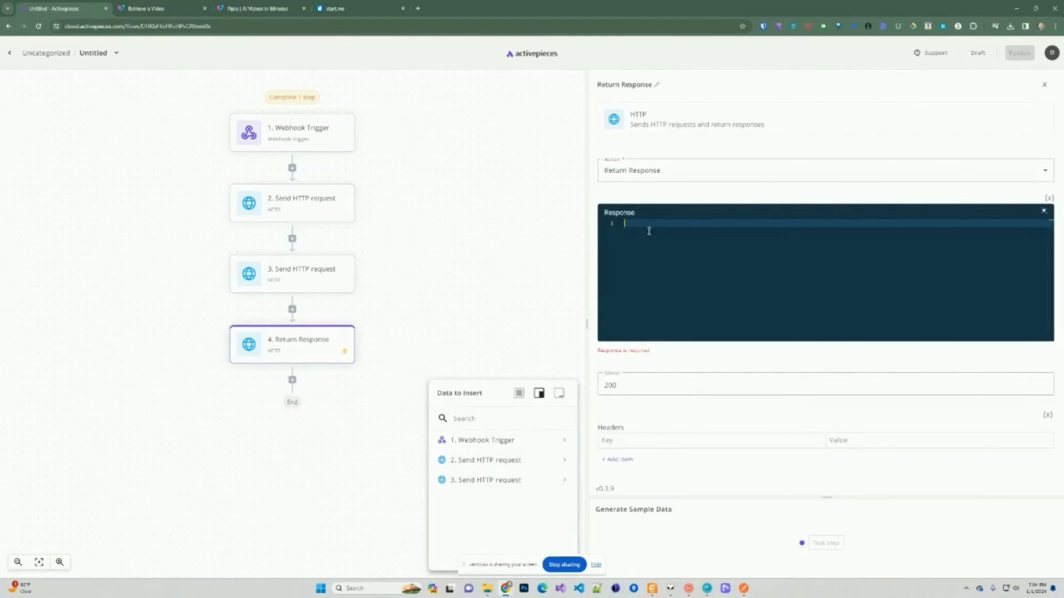
text({)
key(Return)
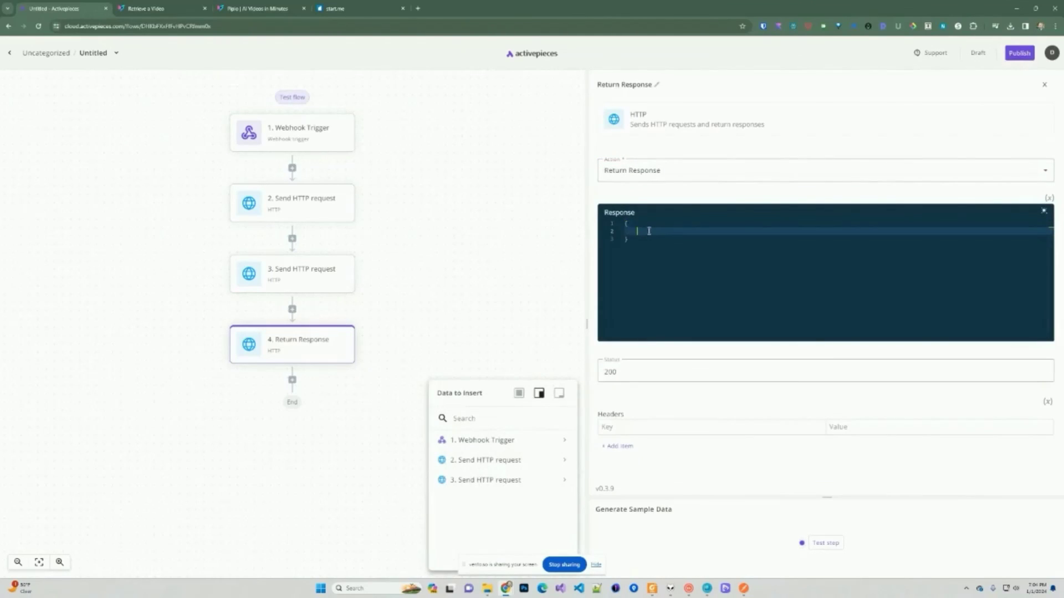
text("video)
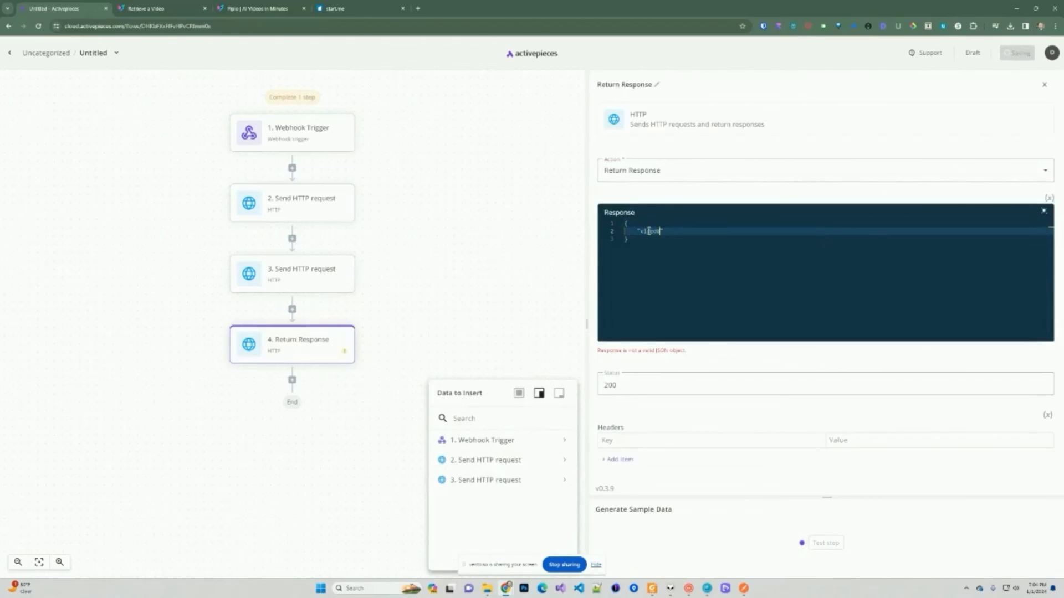
text(Url": ")
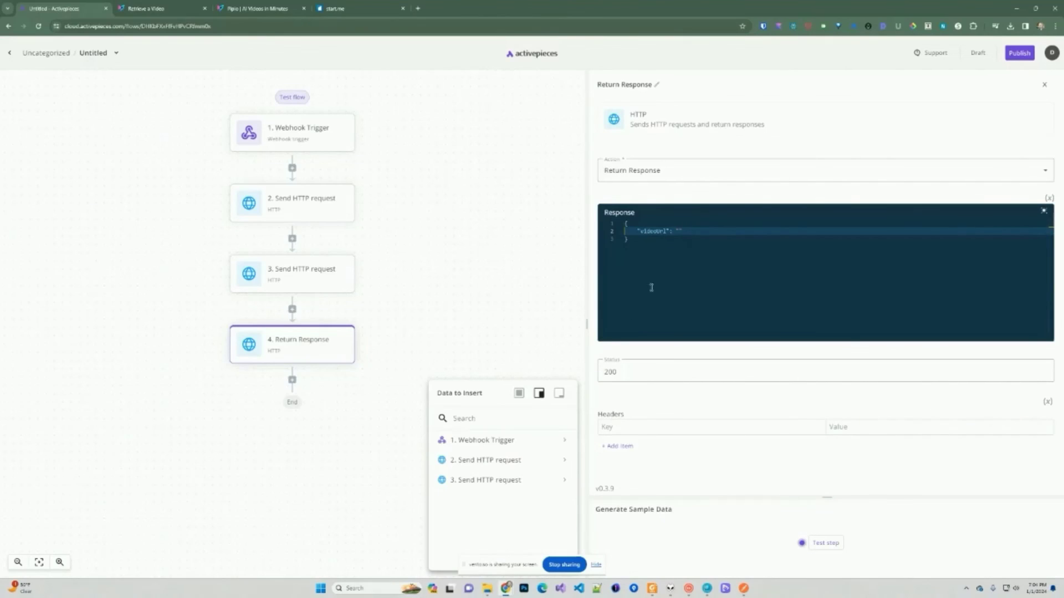
click(564, 481)
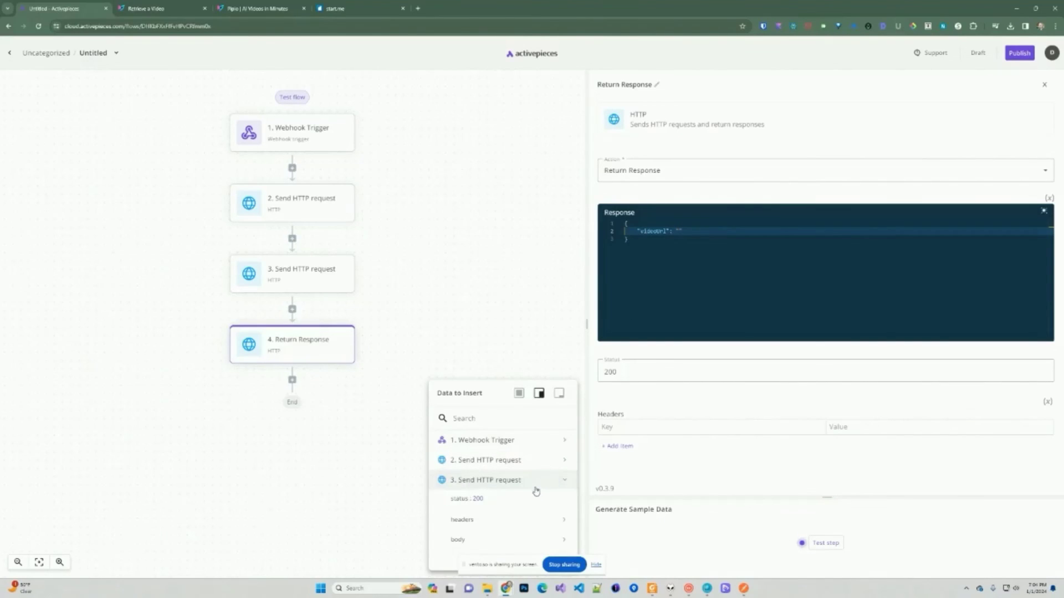
click(566, 540)
scroll(513, 468, down, 3)
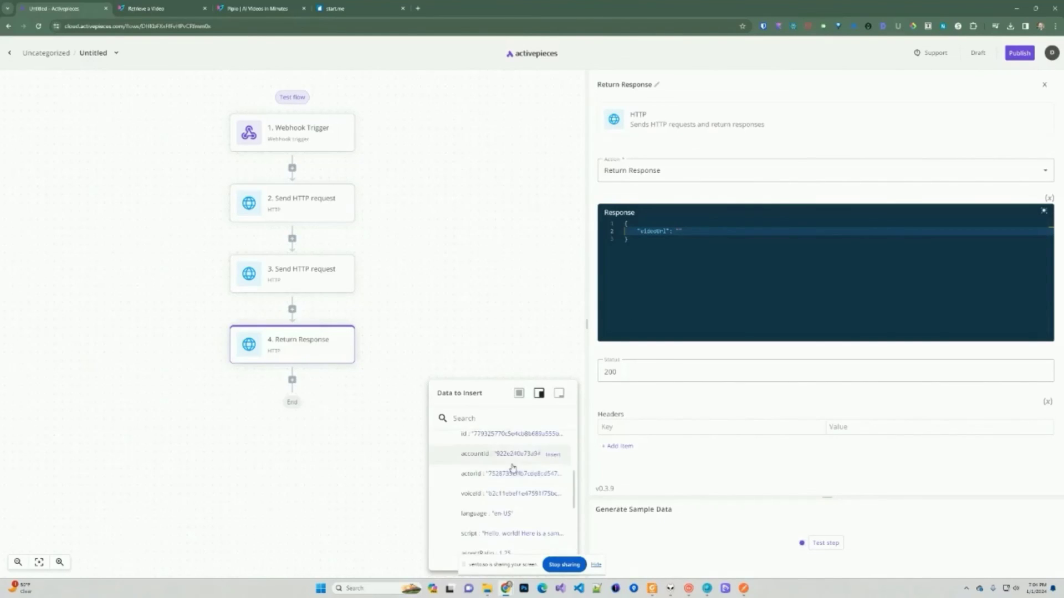
scroll(513, 467, down, 3)
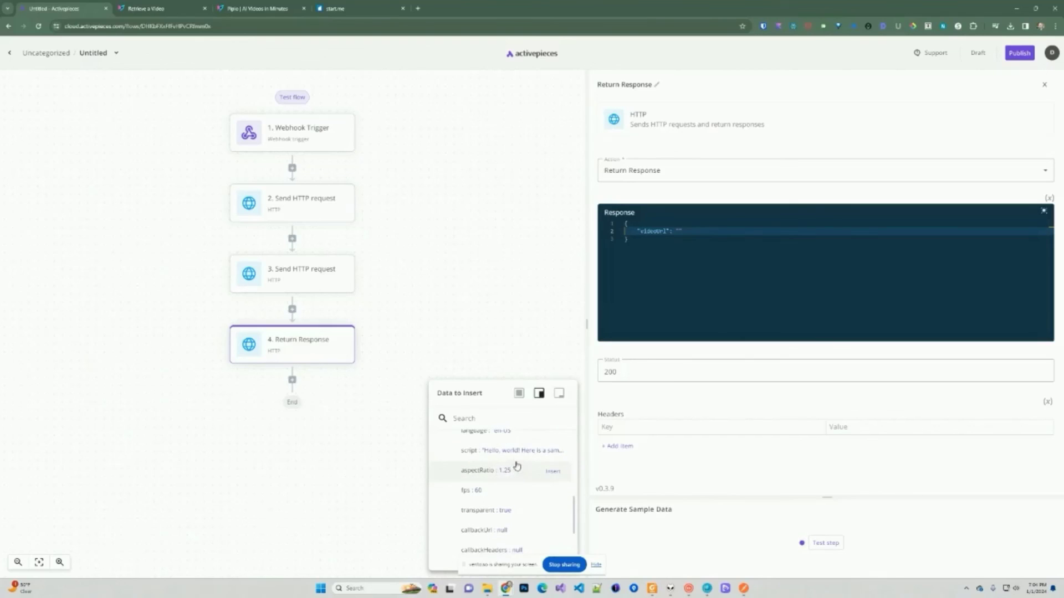
scroll(517, 466, down, 2)
click(553, 480)
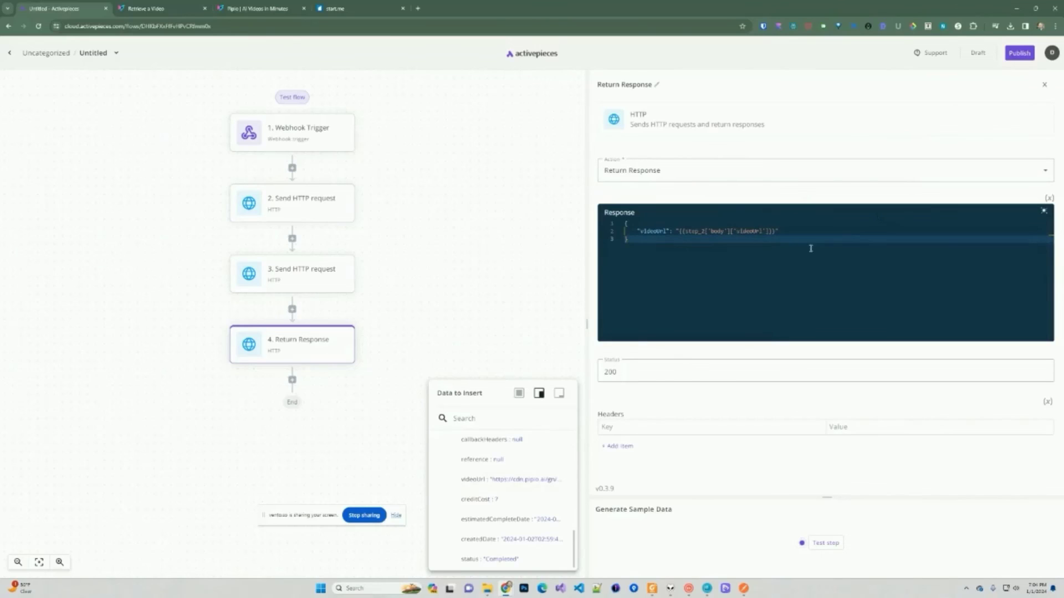
key(alt+Tab)
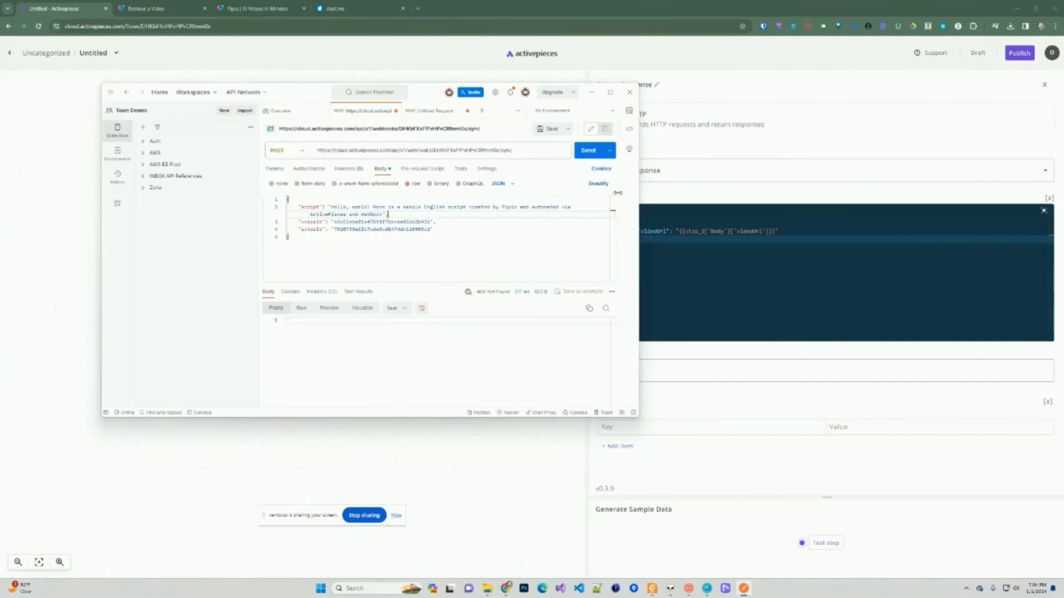
Send a test webhook request, which fails with 404, then publish the Activepieces flow.
click(586, 152)
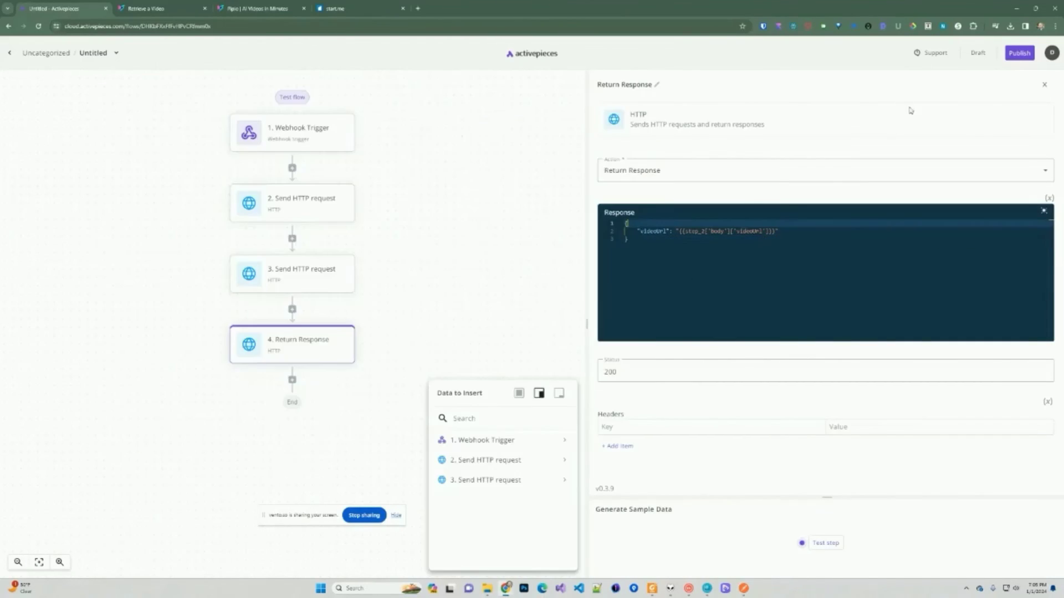
key(alt+Tab)
click(714, 266)
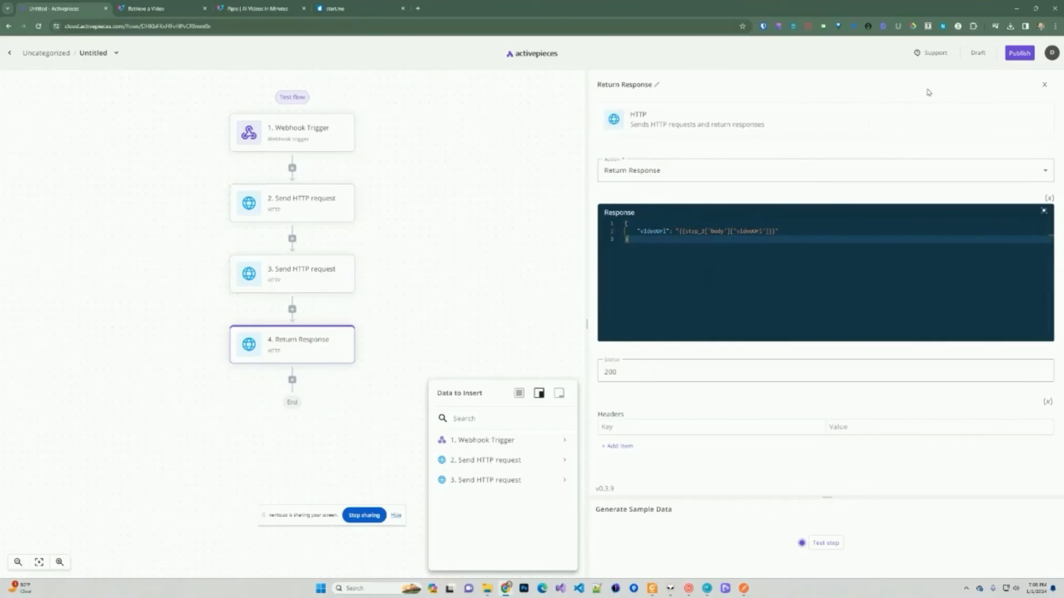
click(1017, 53)
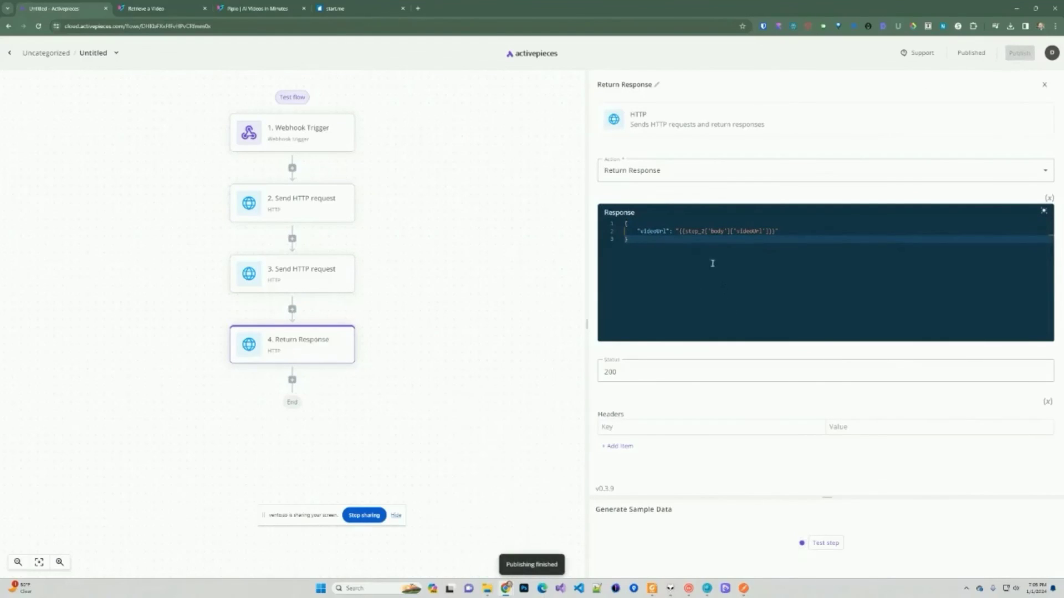
click(744, 588)
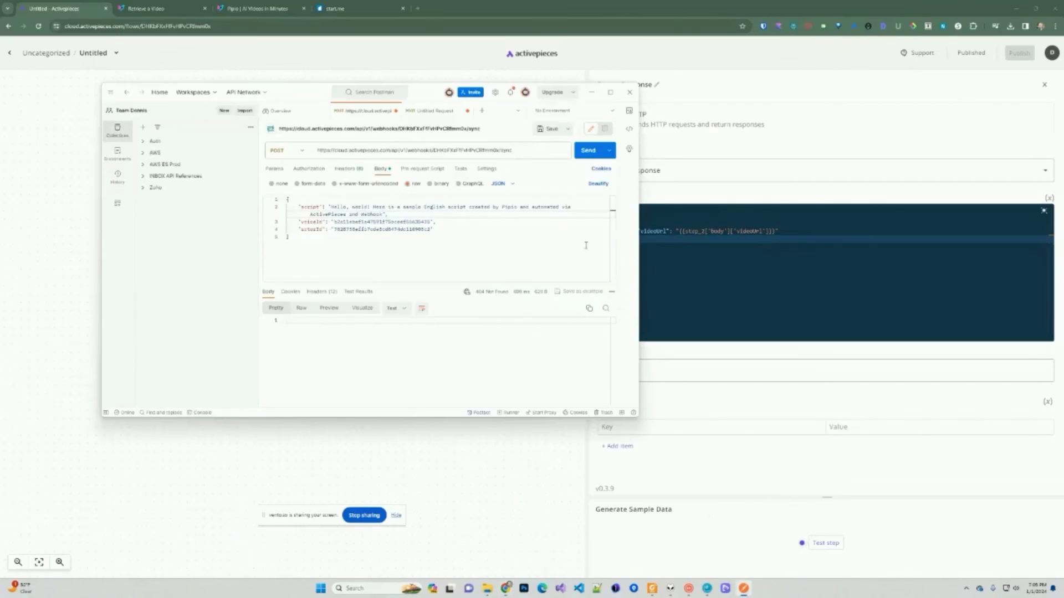
Resend the webhook request to get 200 OK and select the returned videoUrl link.
click(472, 235)
click(587, 151)
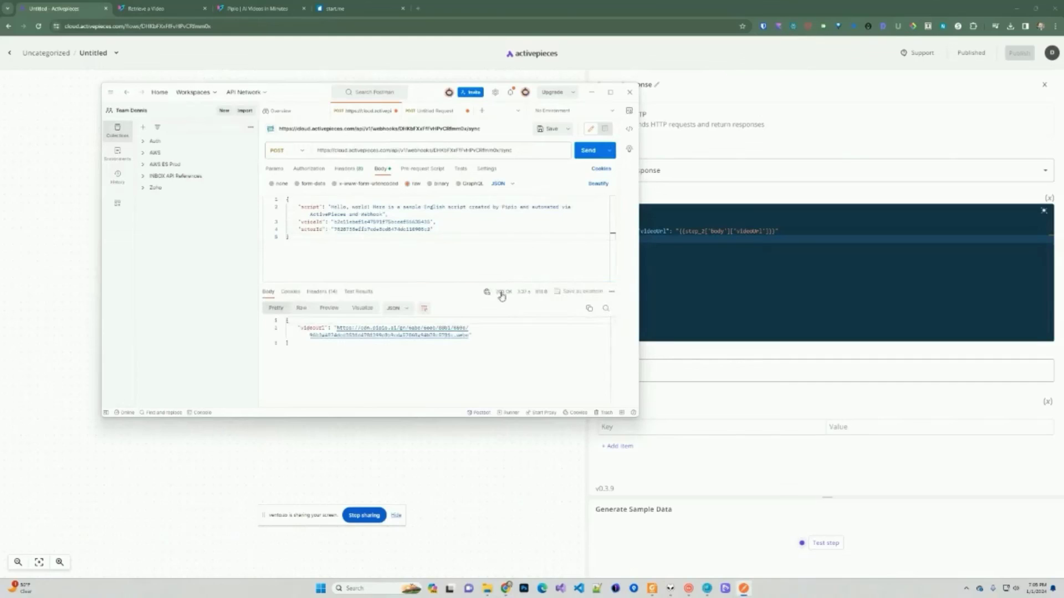
mouse_move(501, 292)
drag(336, 328, 470, 342)
drag(294, 95, 318, 129)
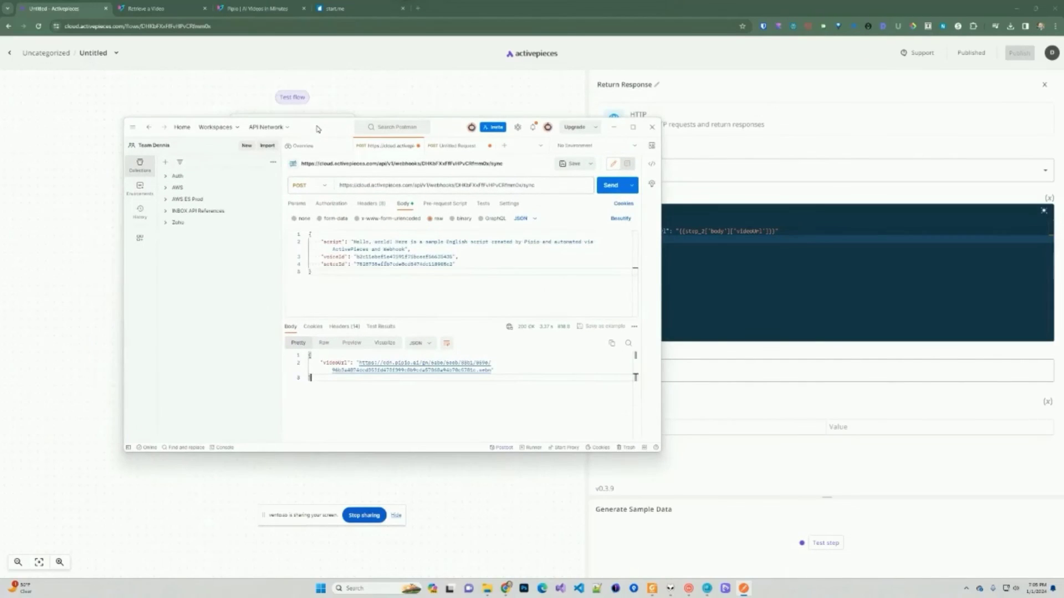